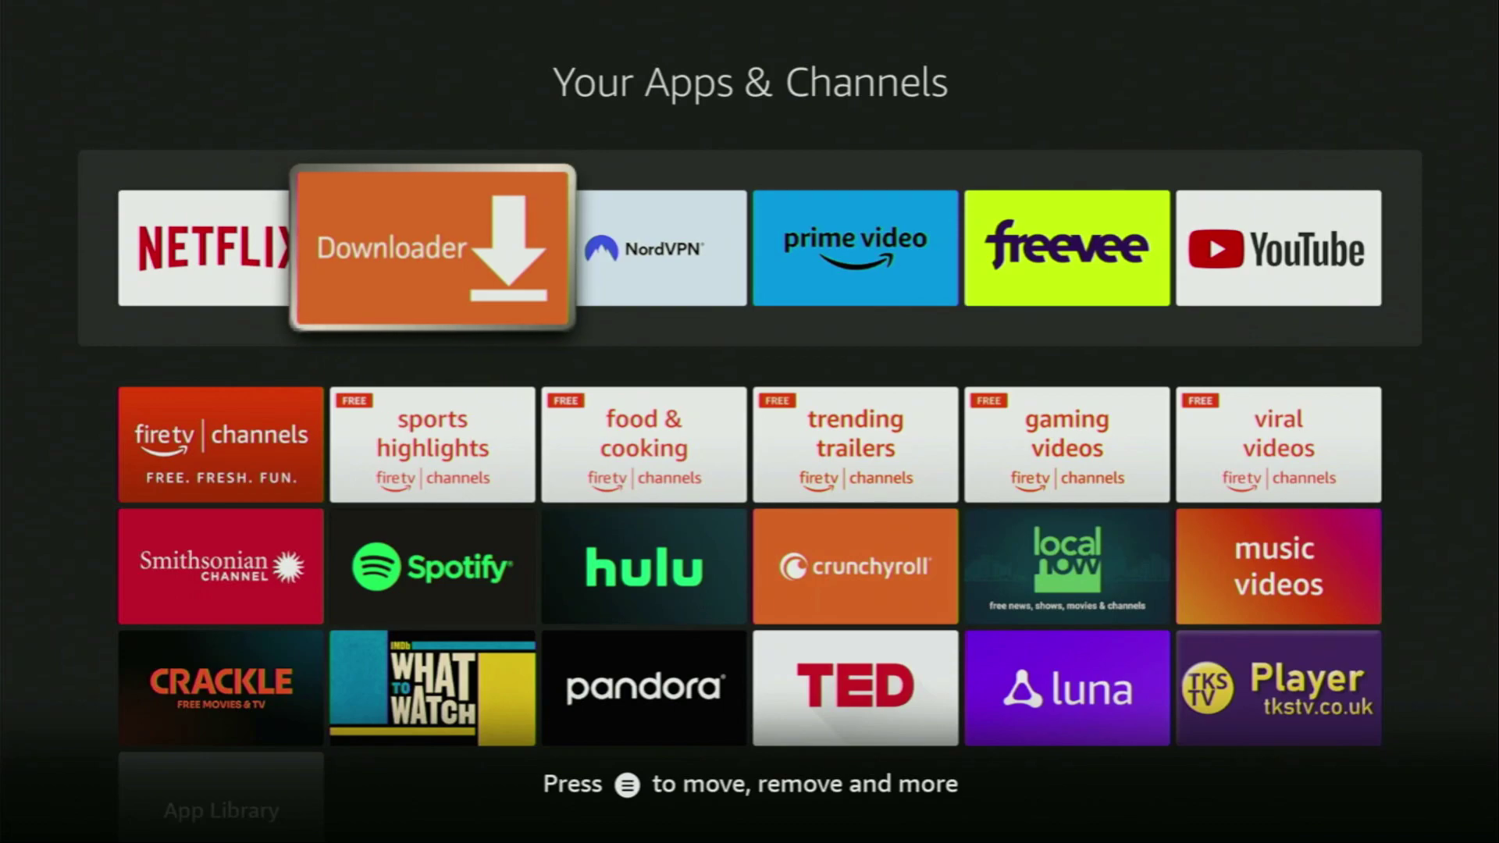
Leave the apps list for the home screen and open the search keyboard.
key("Escape")
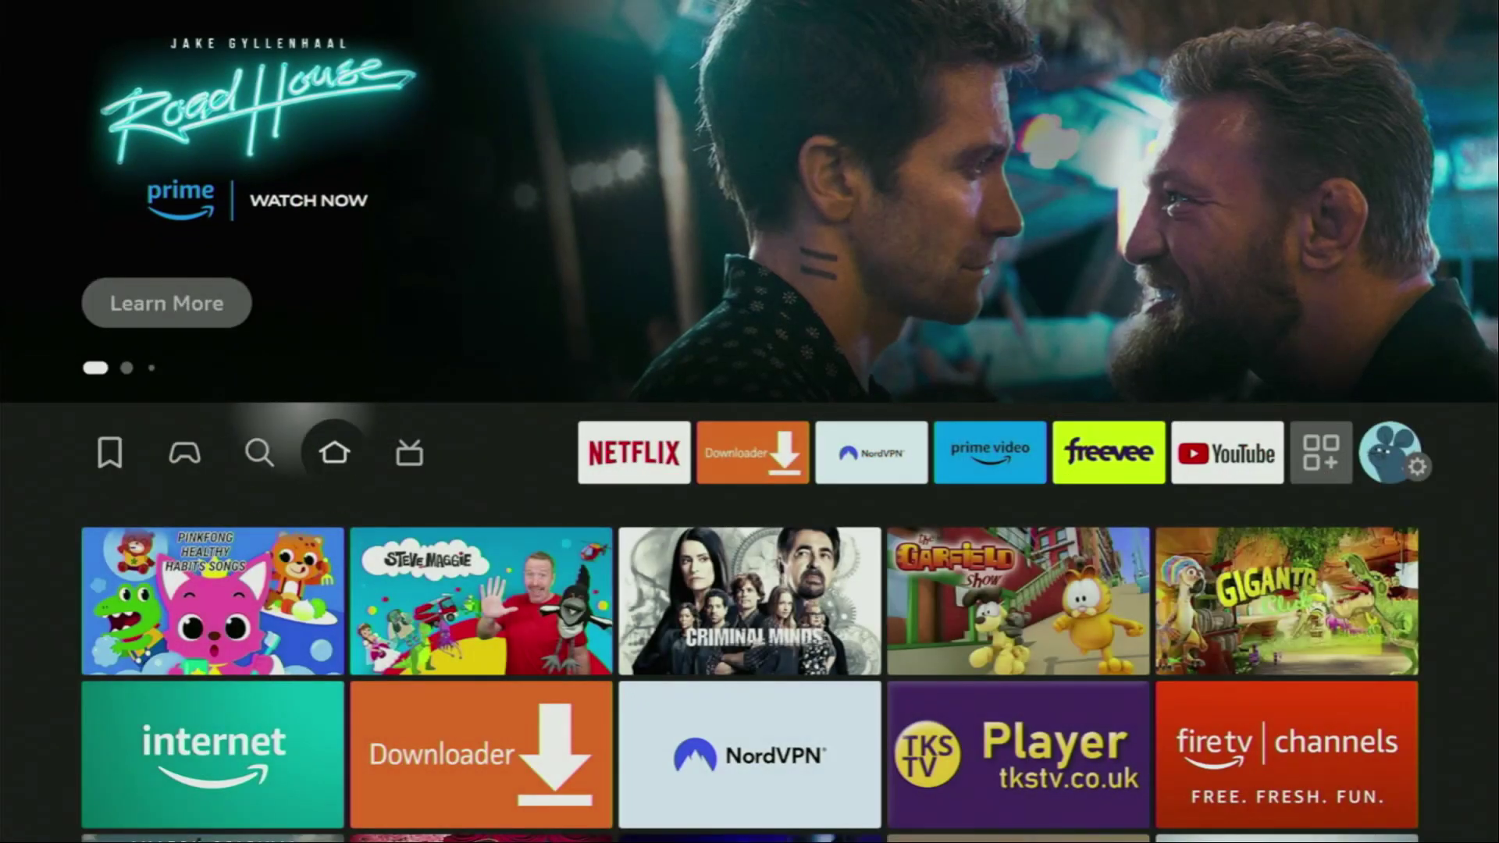
key("Left")
key("Down")
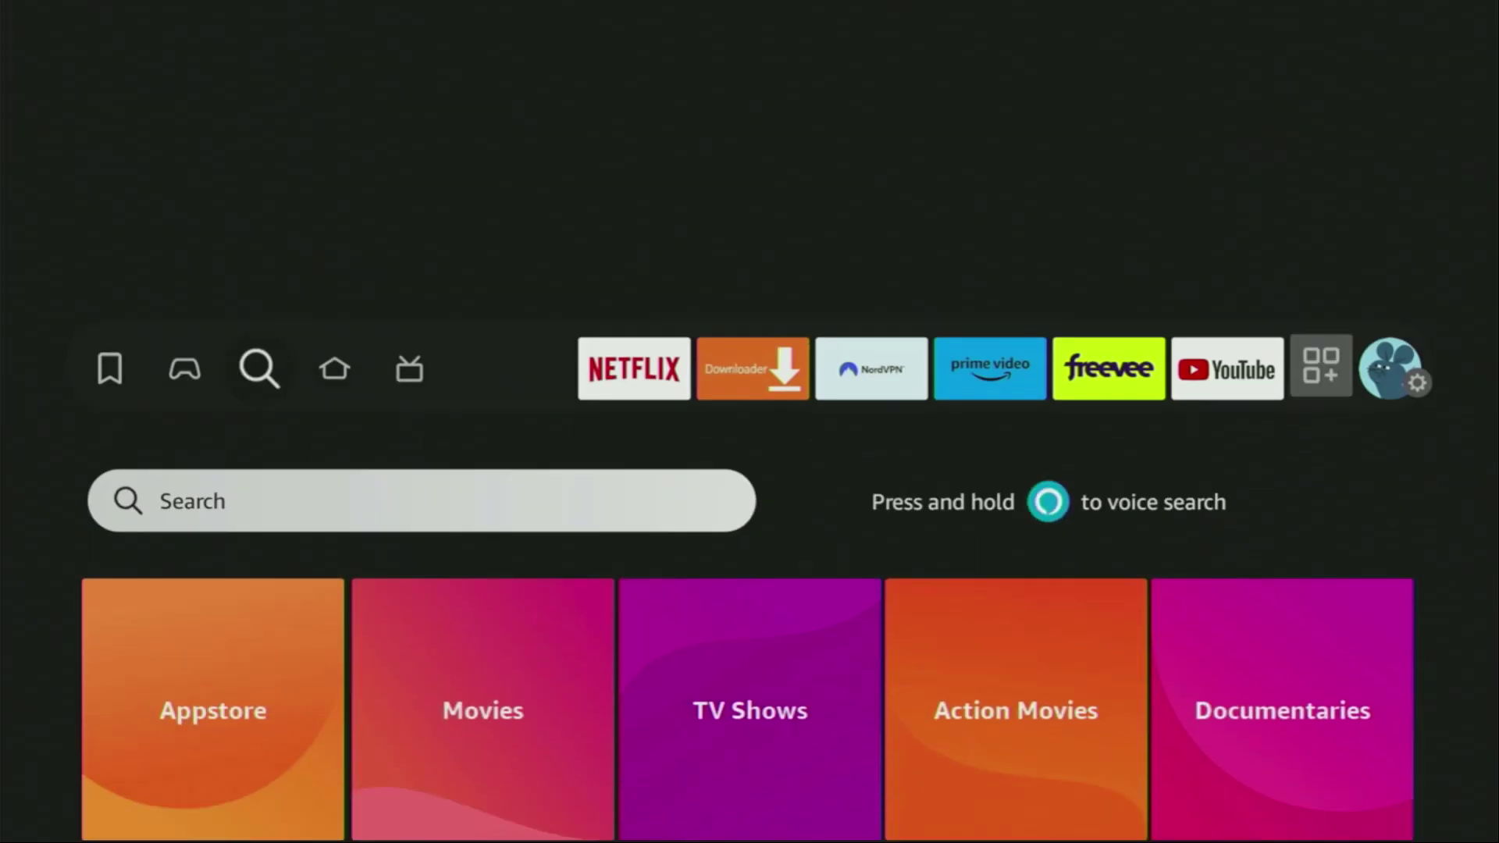
key("Return")
Enter "Dow" as the search text and choose the Downloader suggestion.
key("Right")
key("Right")
key("Right")
key("Return")
key("Down")
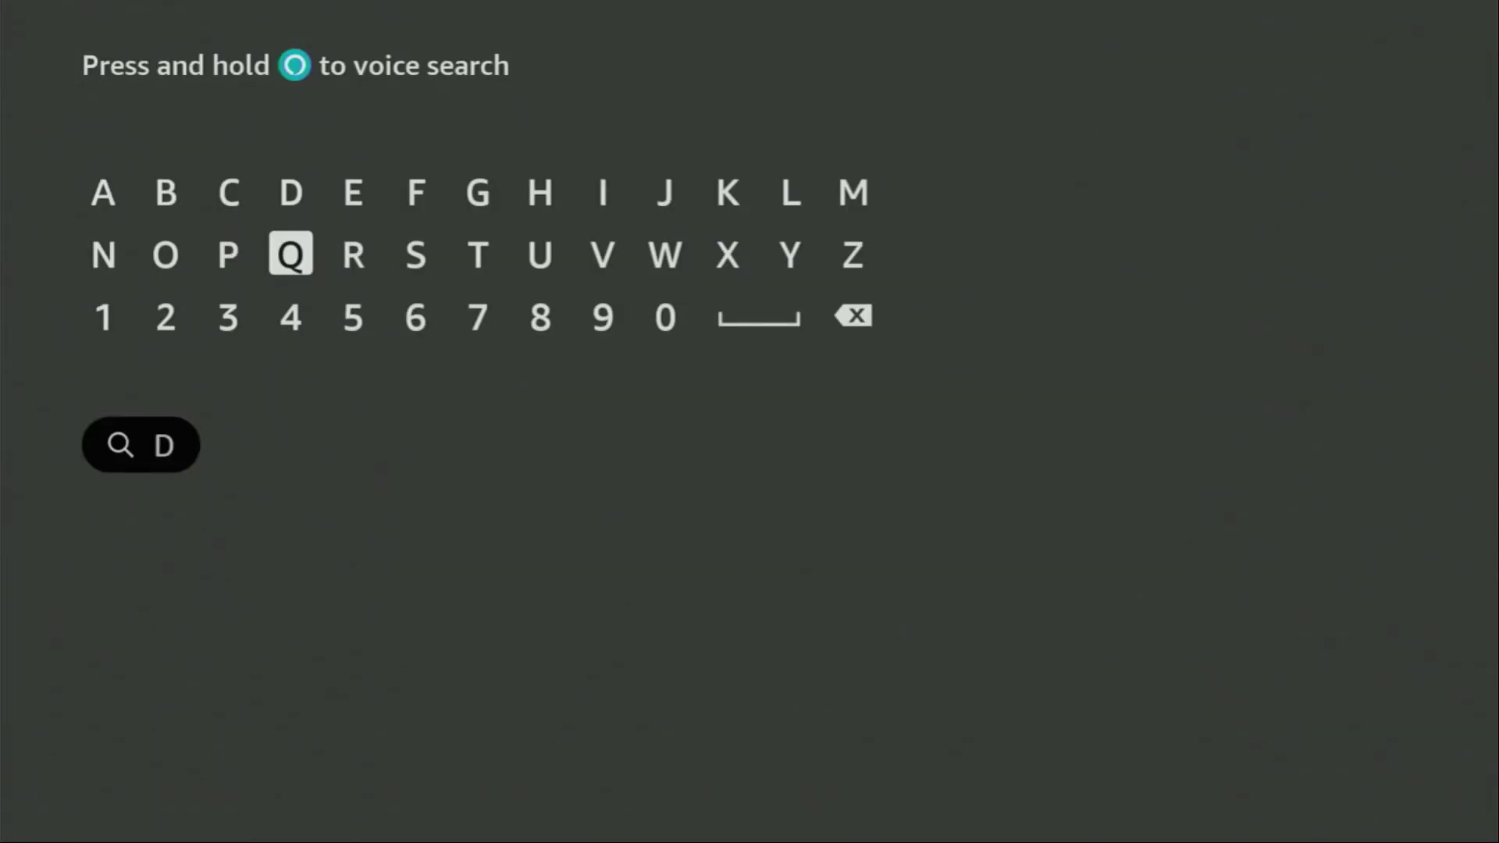
key("Left")
key("Left")
key("Return")
key("Right")
key("Right")
key("Right")
key("Right")
key("Right")
key("Right")
key("Right")
key("Right")
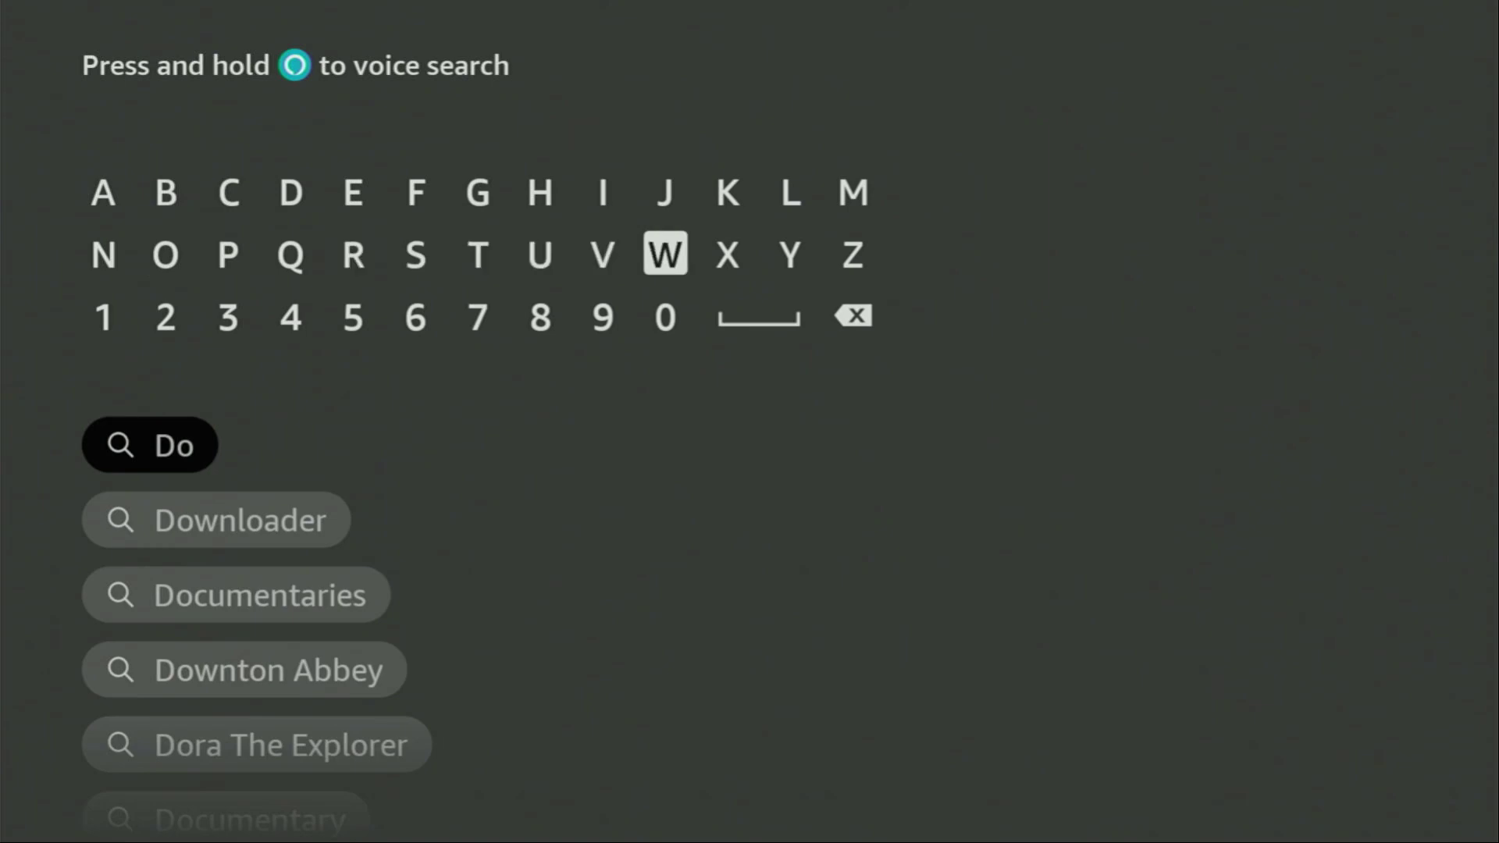
key("Return")
key("Down")
key("Down")
key("Down")
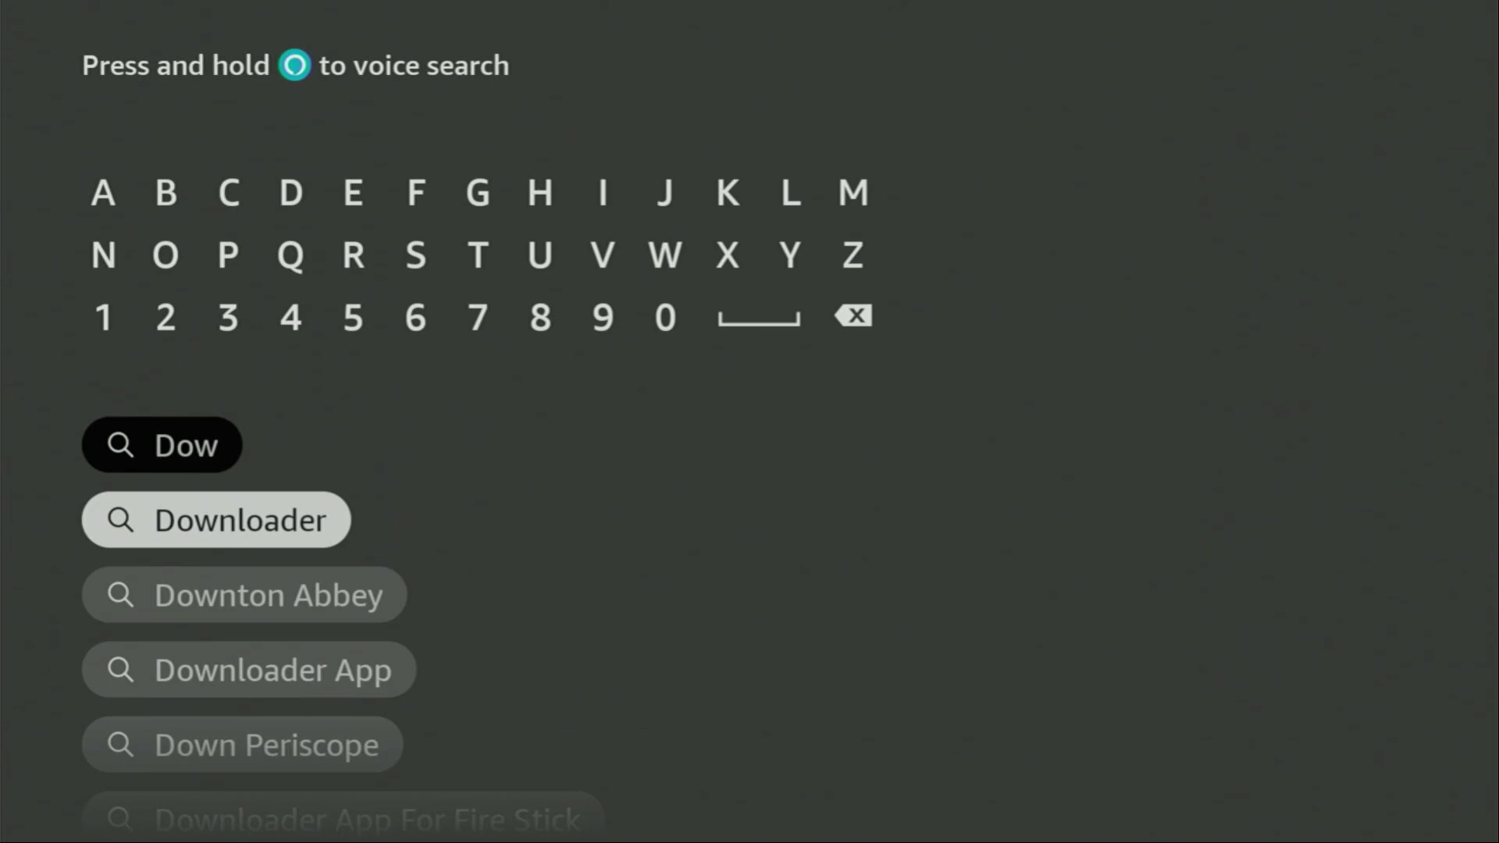
key("Return")
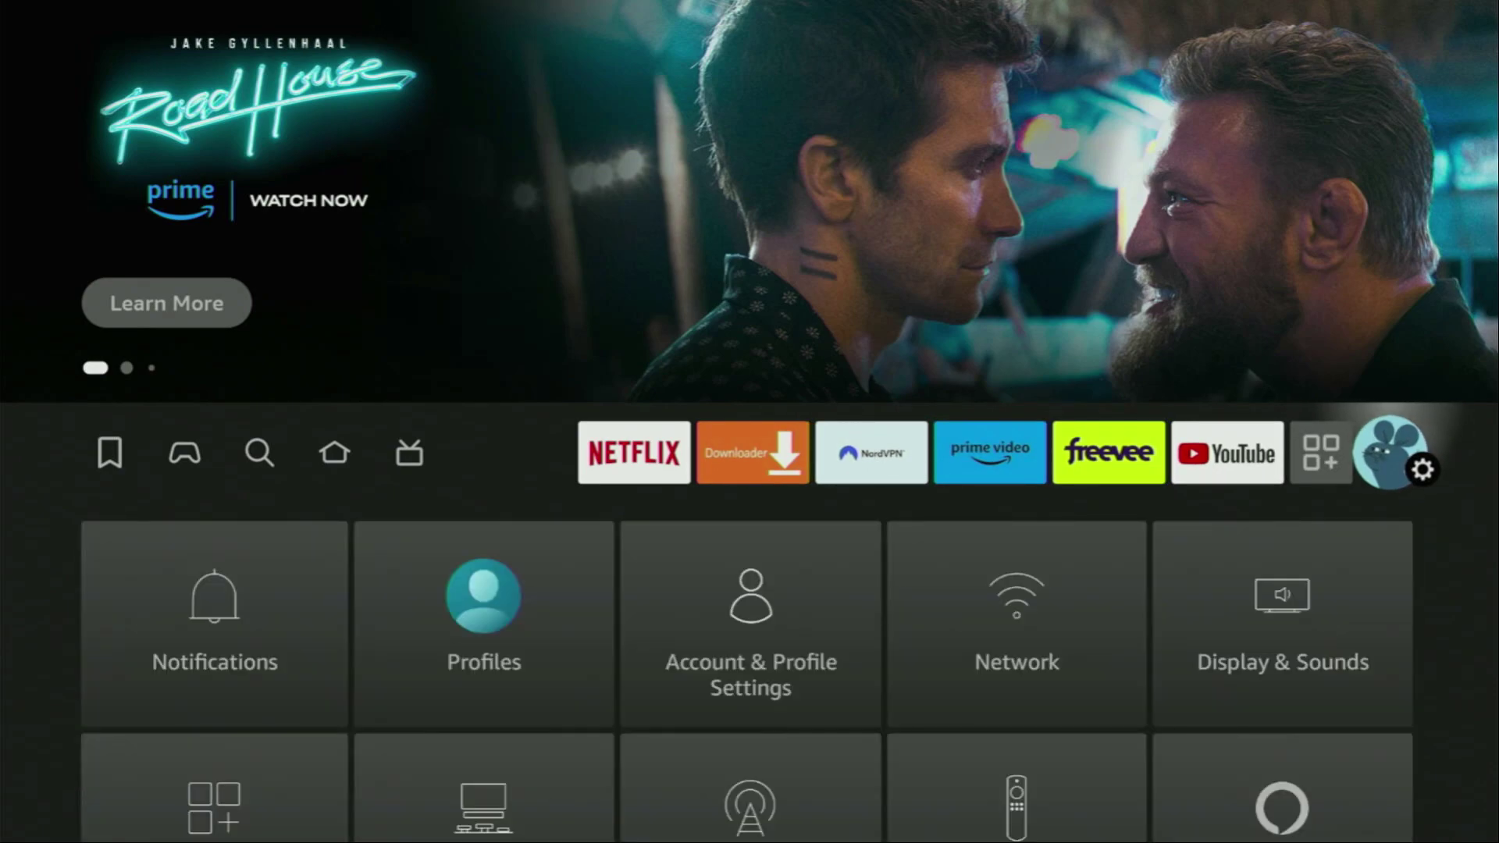
Open the My Fire TV settings.
key("Down")
key("Down")
key("Down")
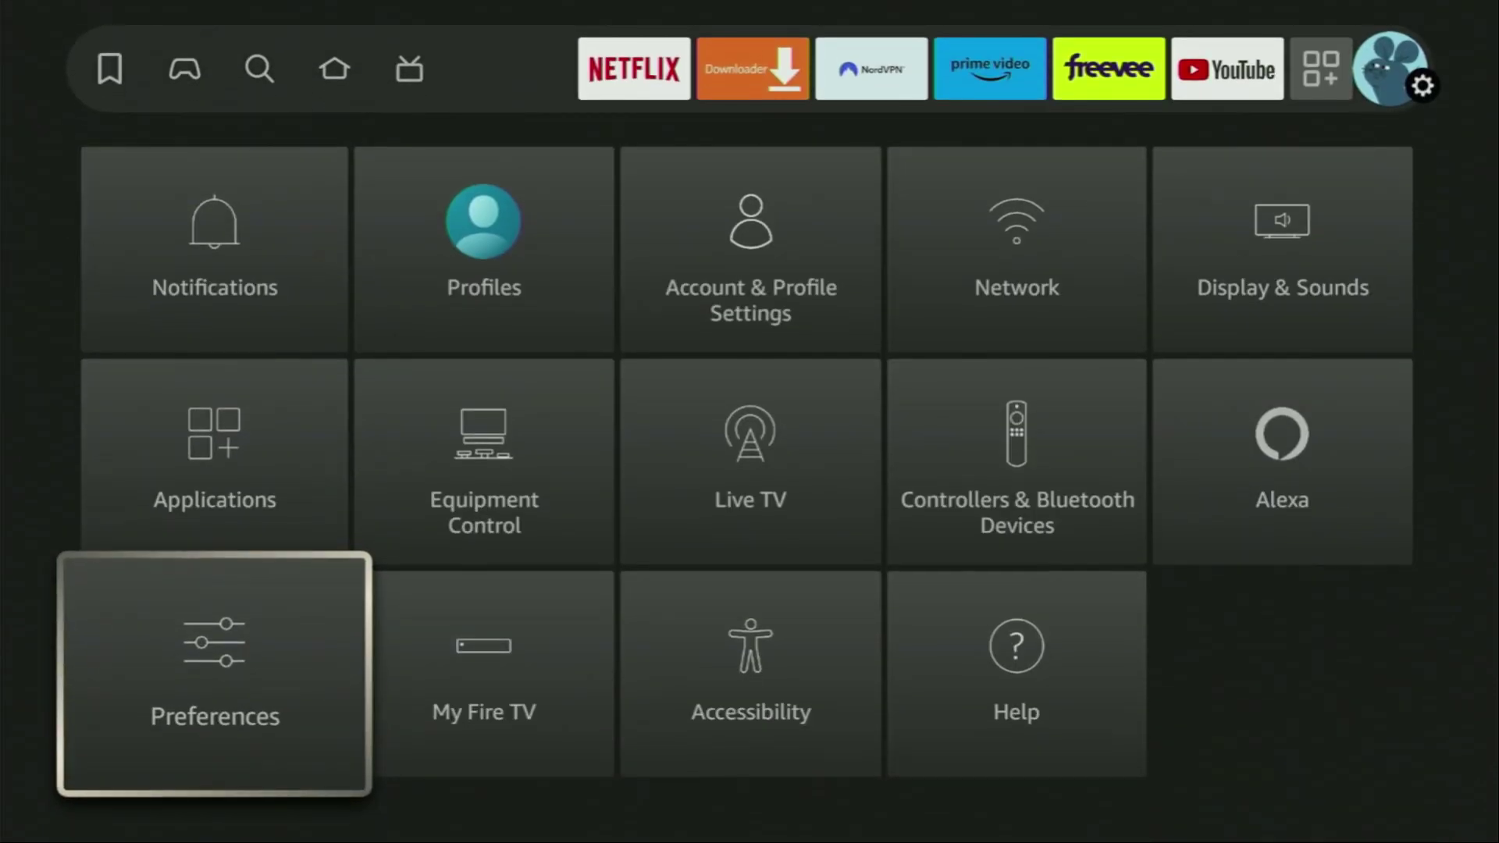
key("Right")
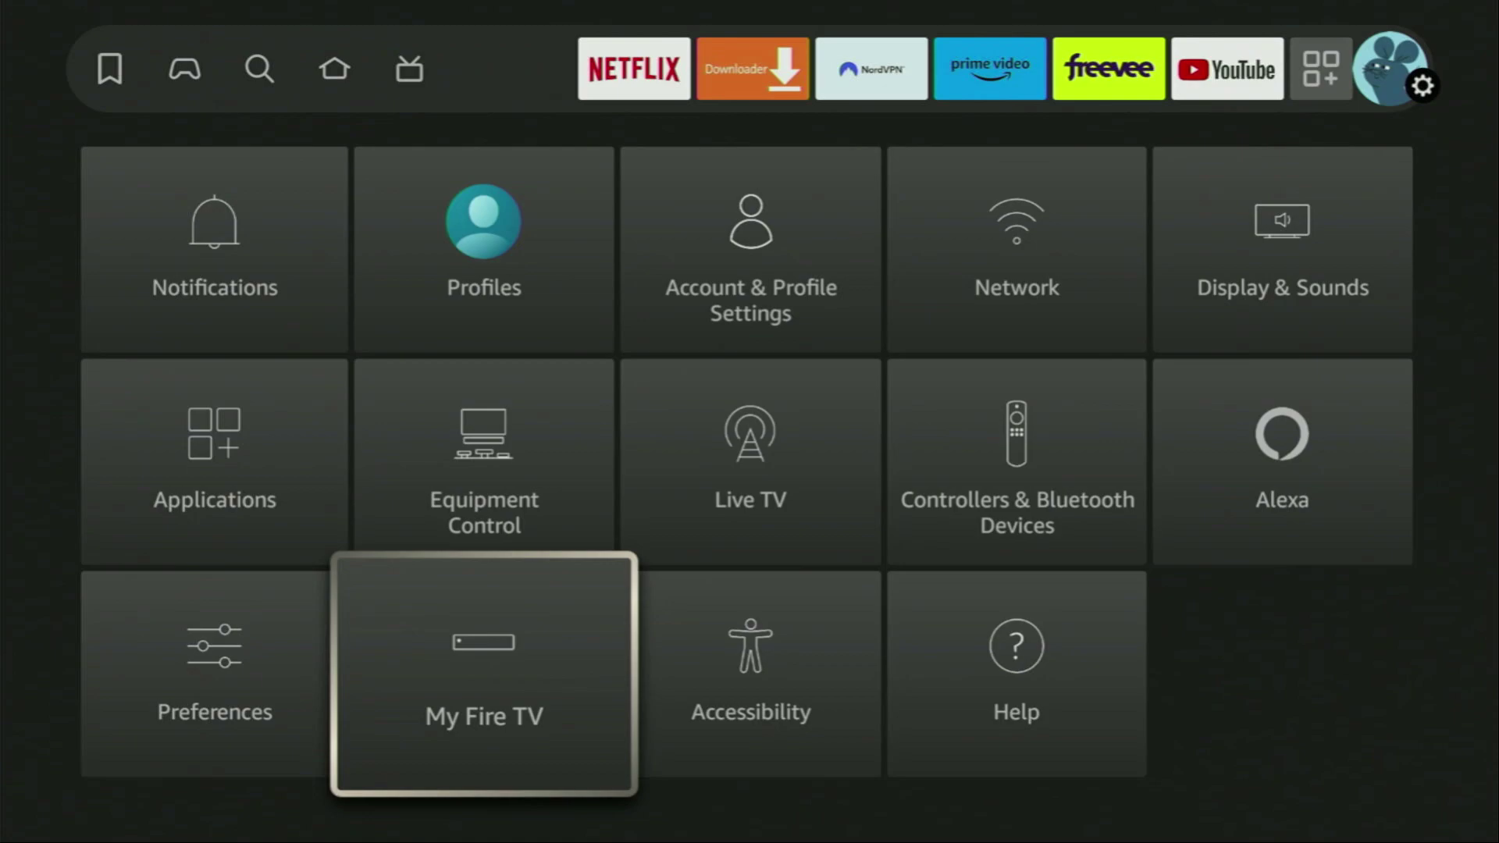
key("Return")
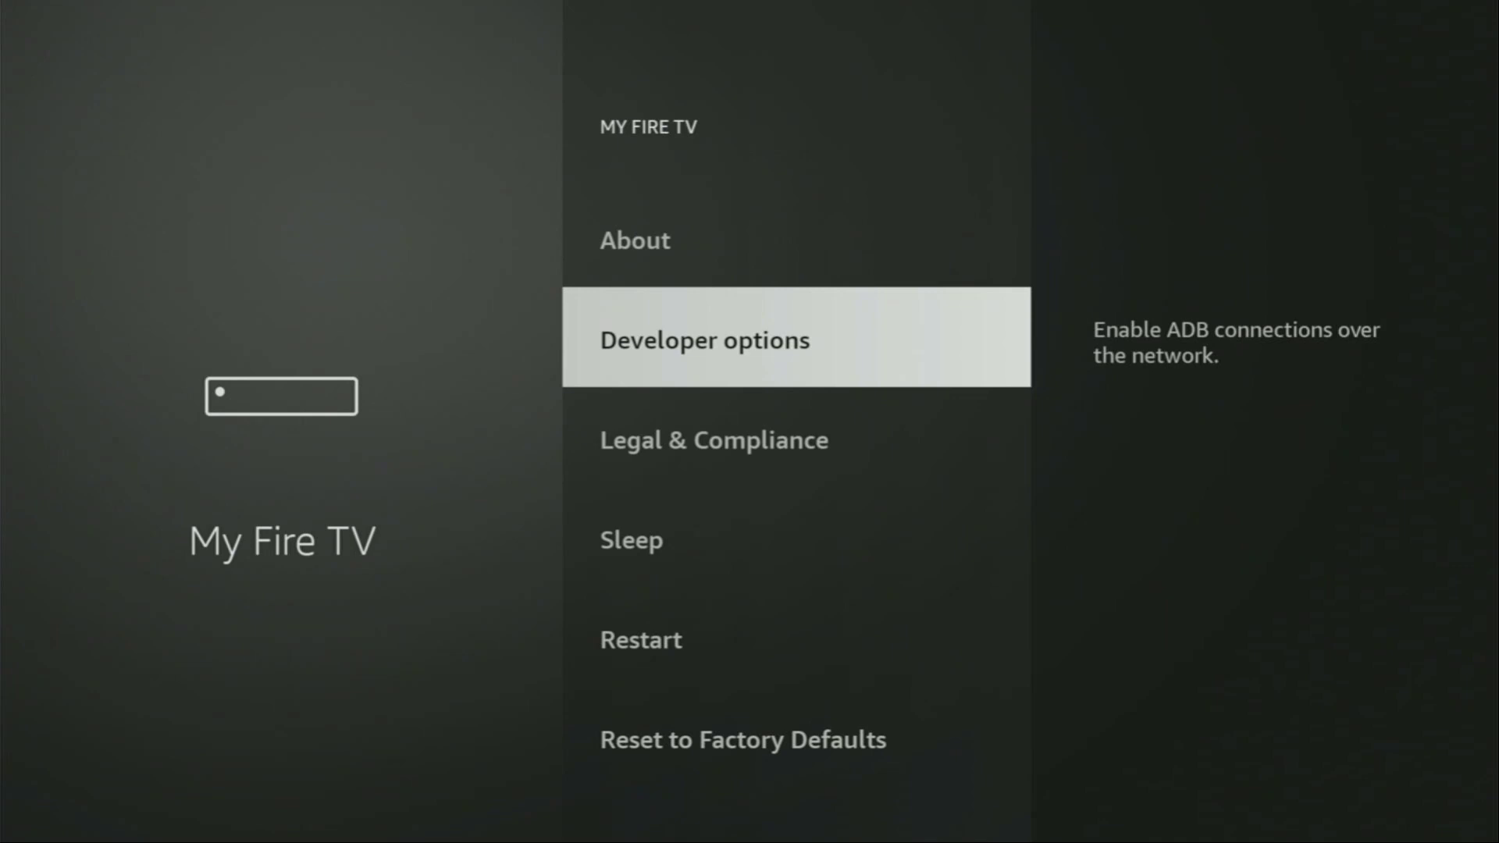
Select the Fire TV Stick 4K Max entry on the About page to unlock the developer options, and return to My Fire TV.
key("Up")
key("Return")
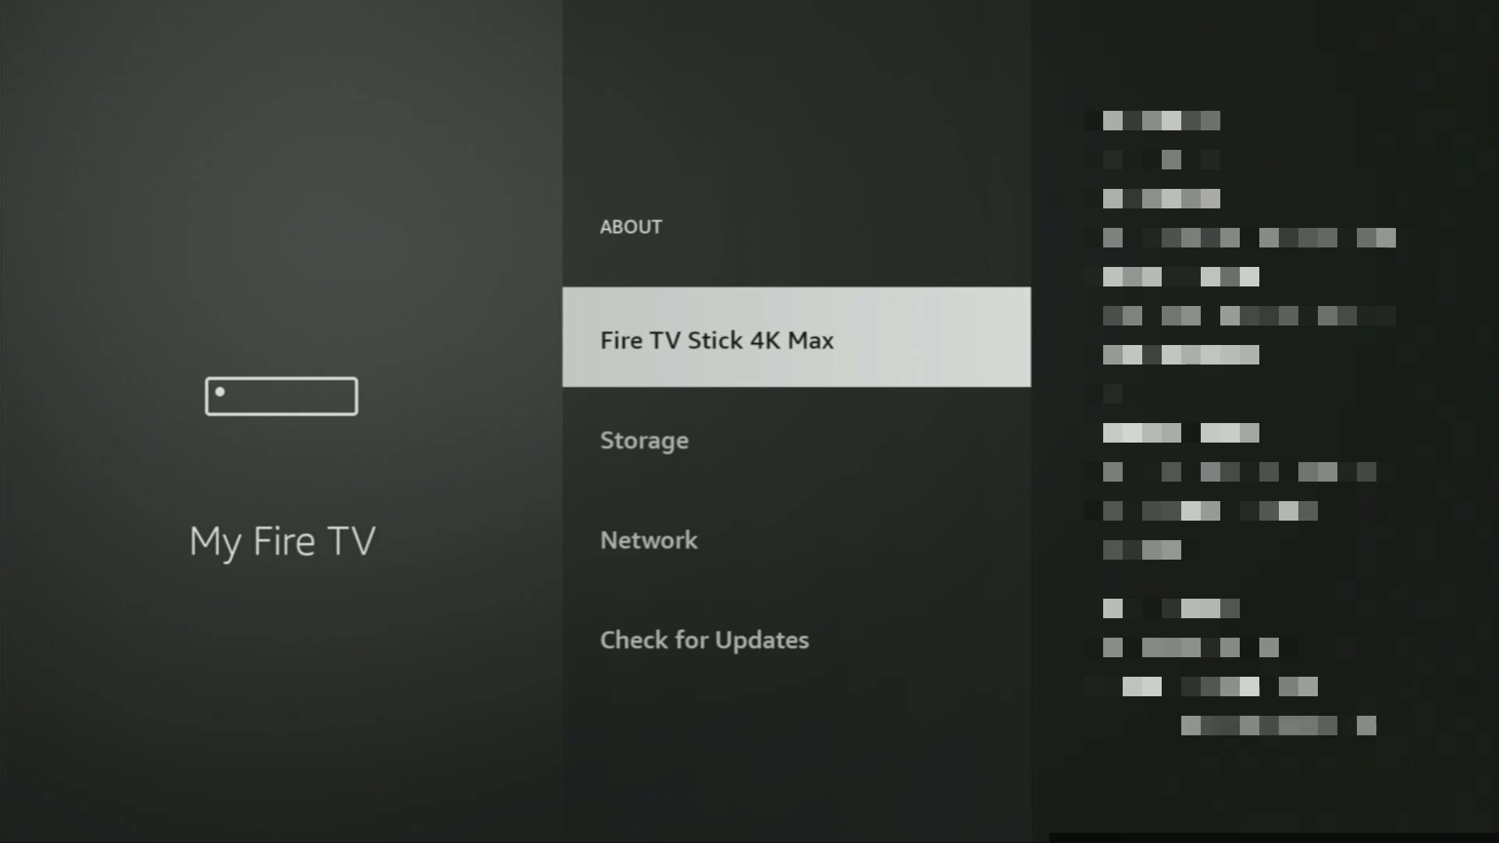
key("Return")
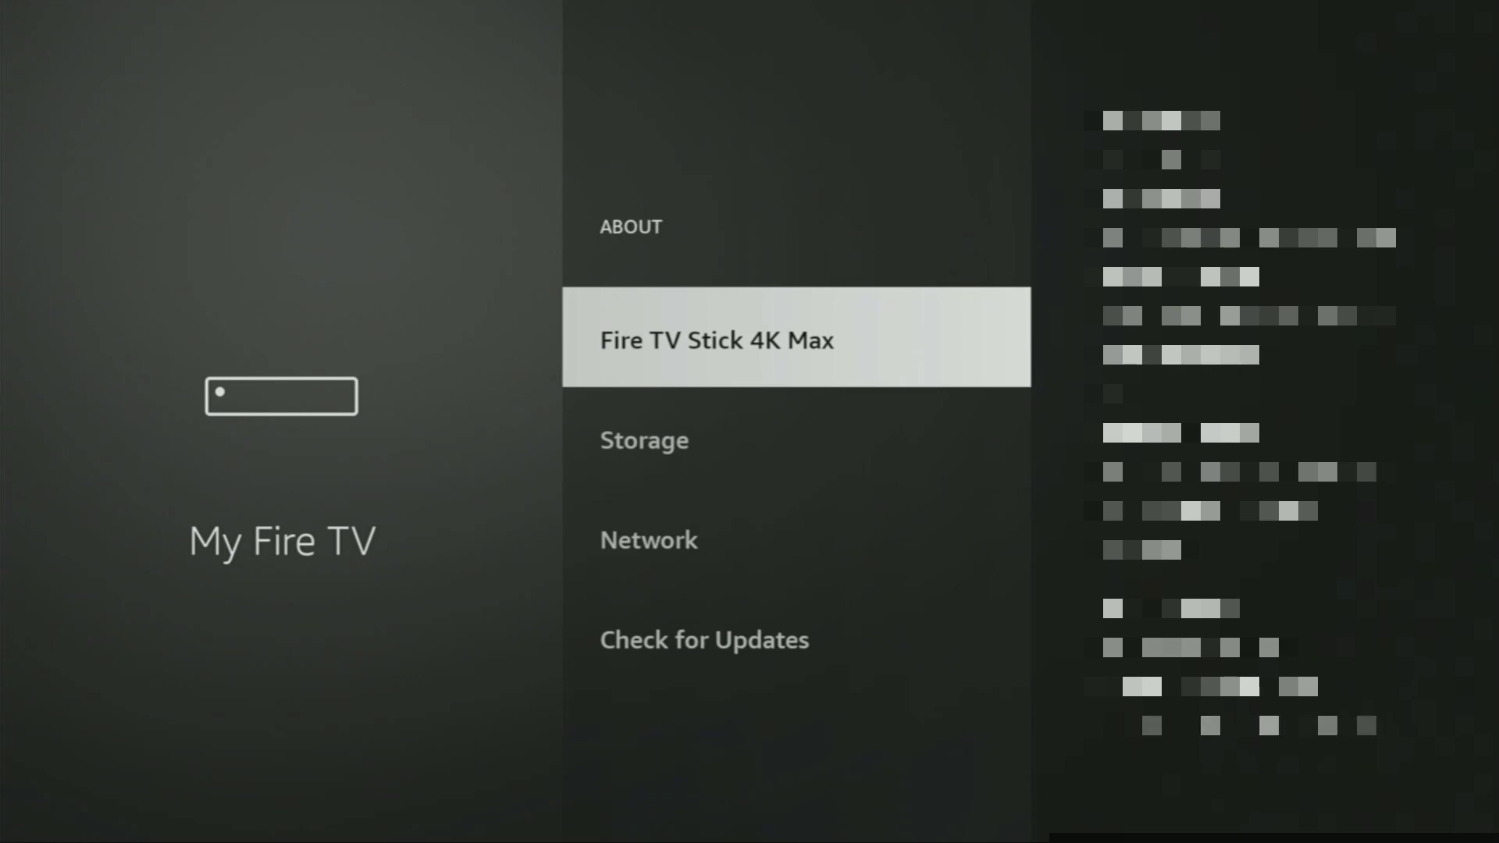
key("Escape")
Turn on ADB debugging in the developer options.
key("Down")
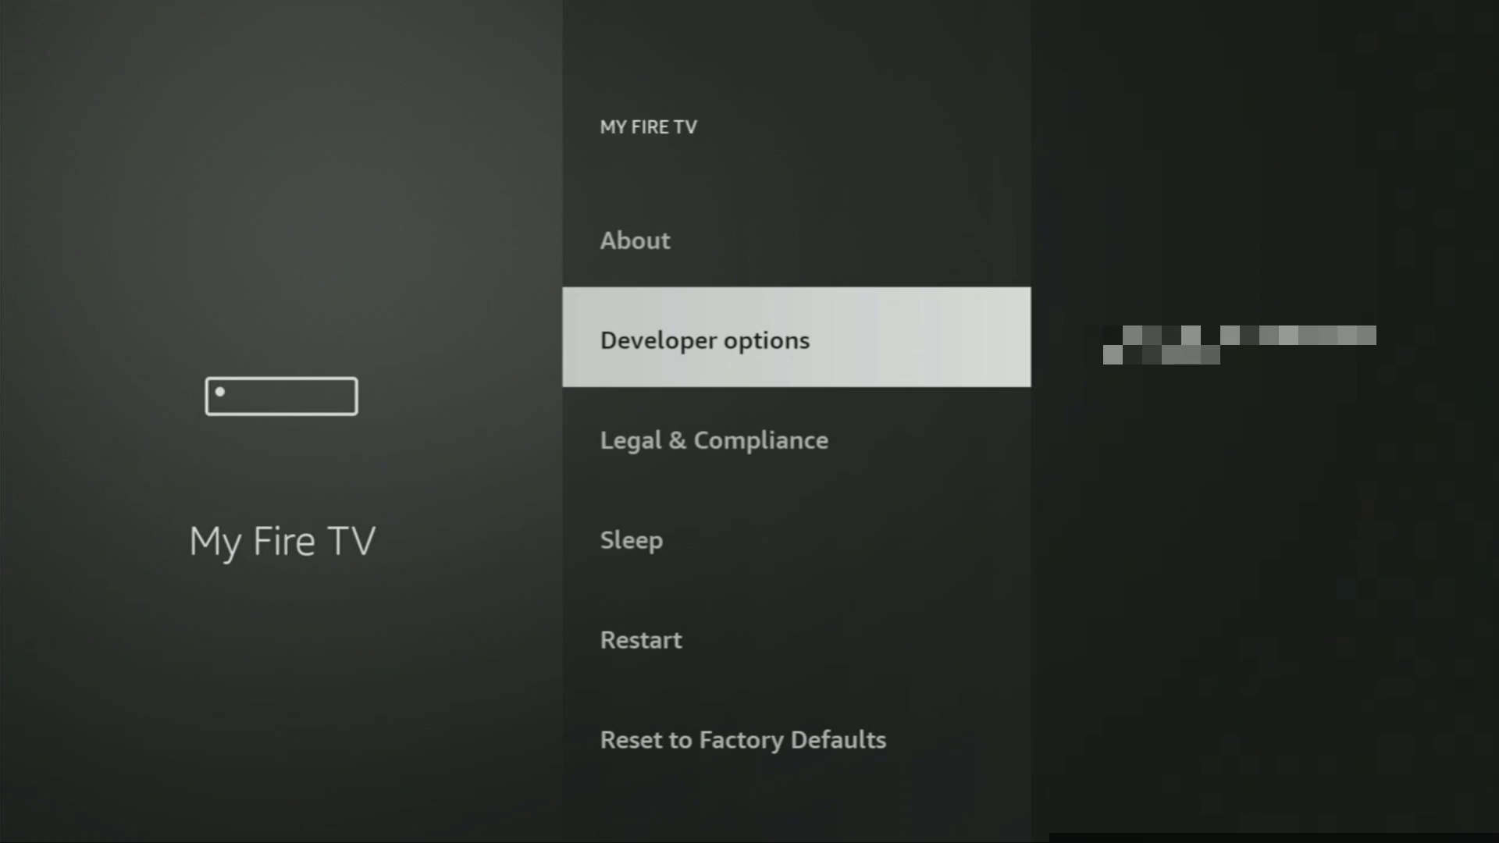
key("Return")
key("Return")
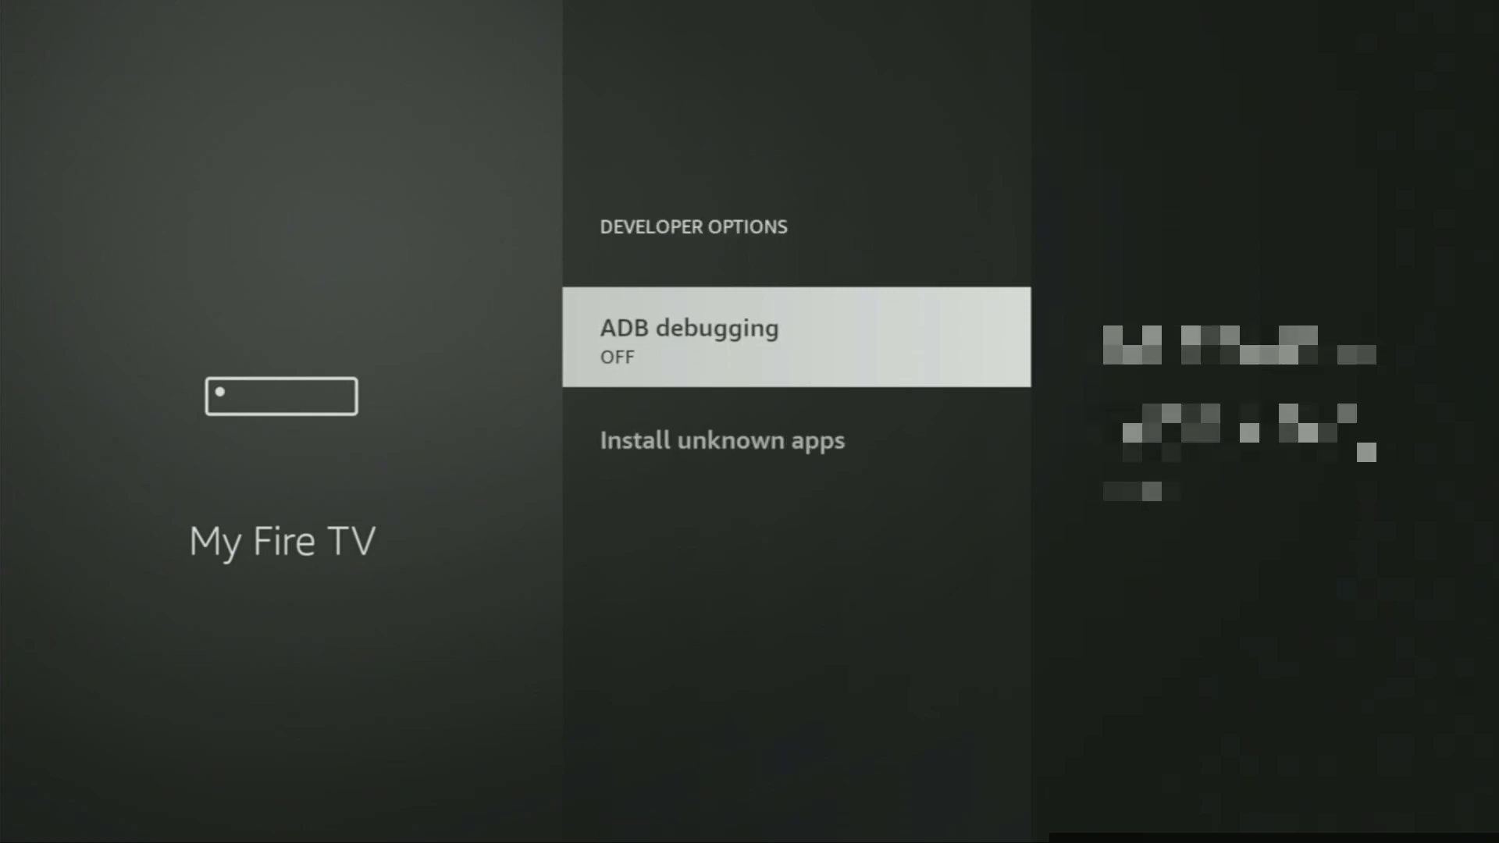
key("Return")
Allow Downloader to install unknown apps.
key("Down")
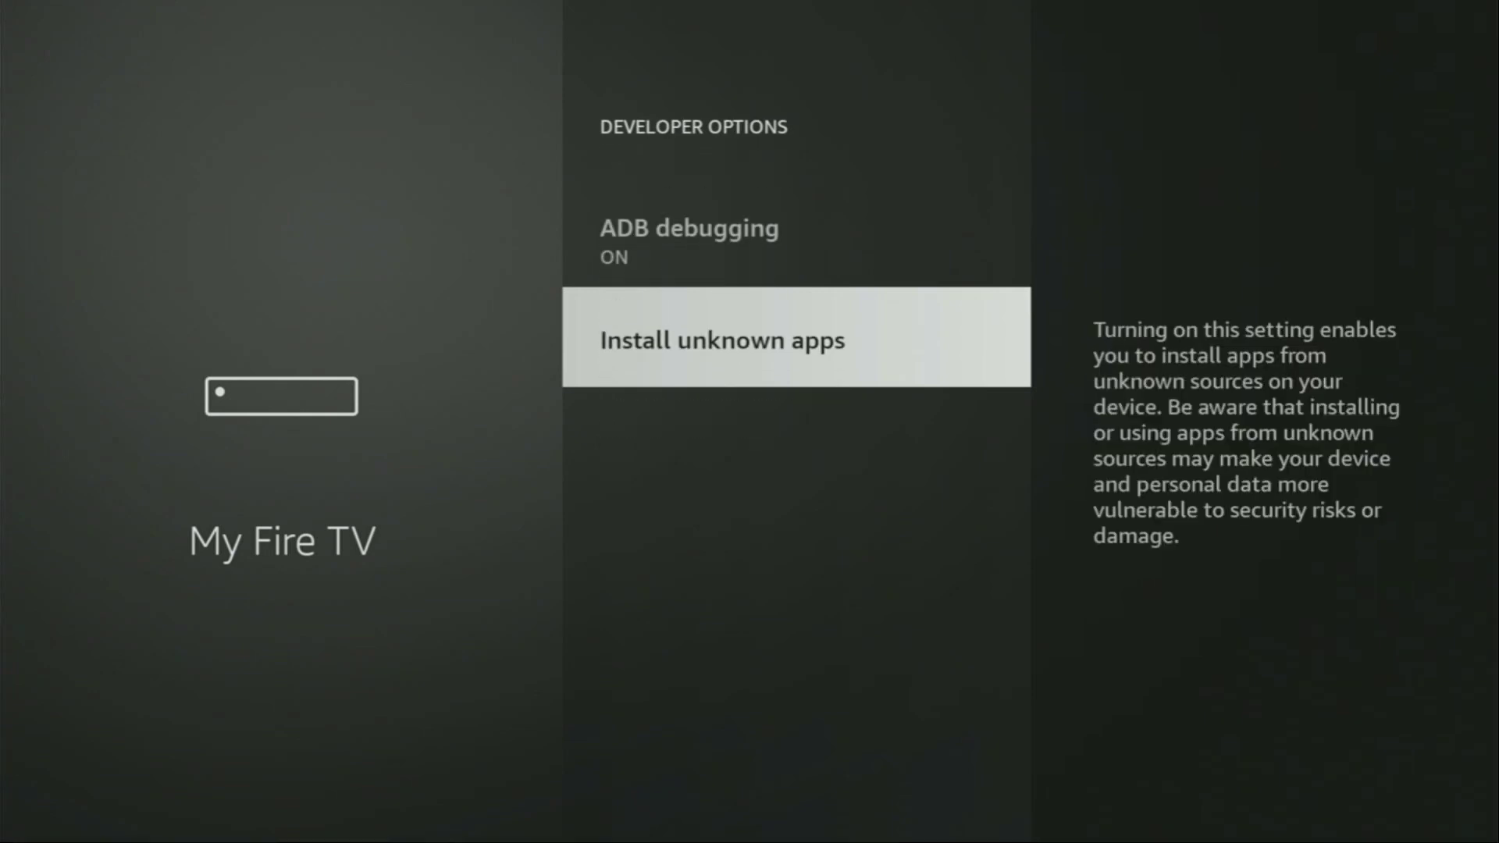
key("Return")
key("Return")
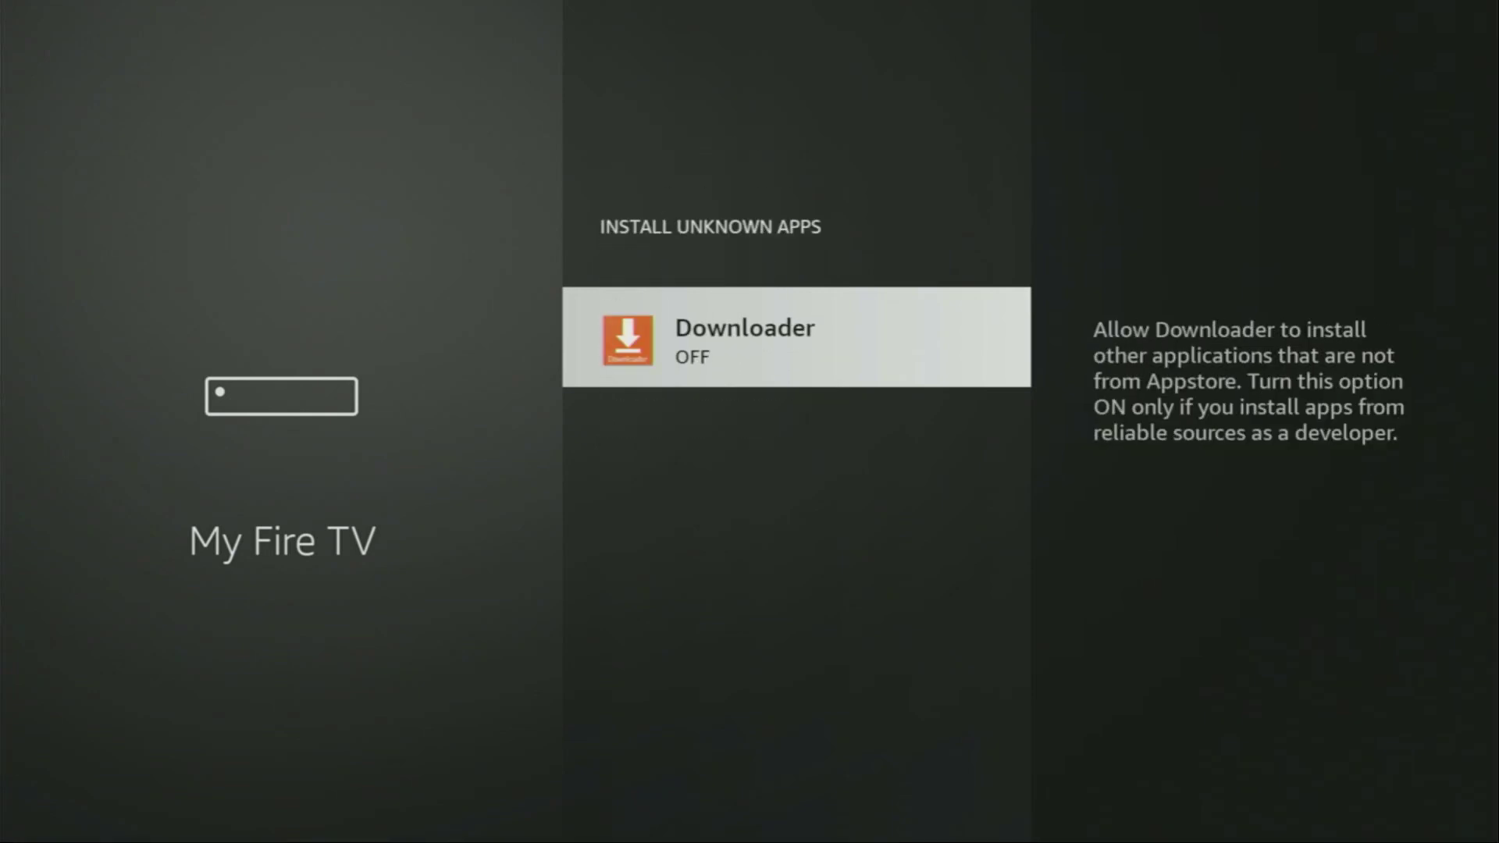
key("Return")
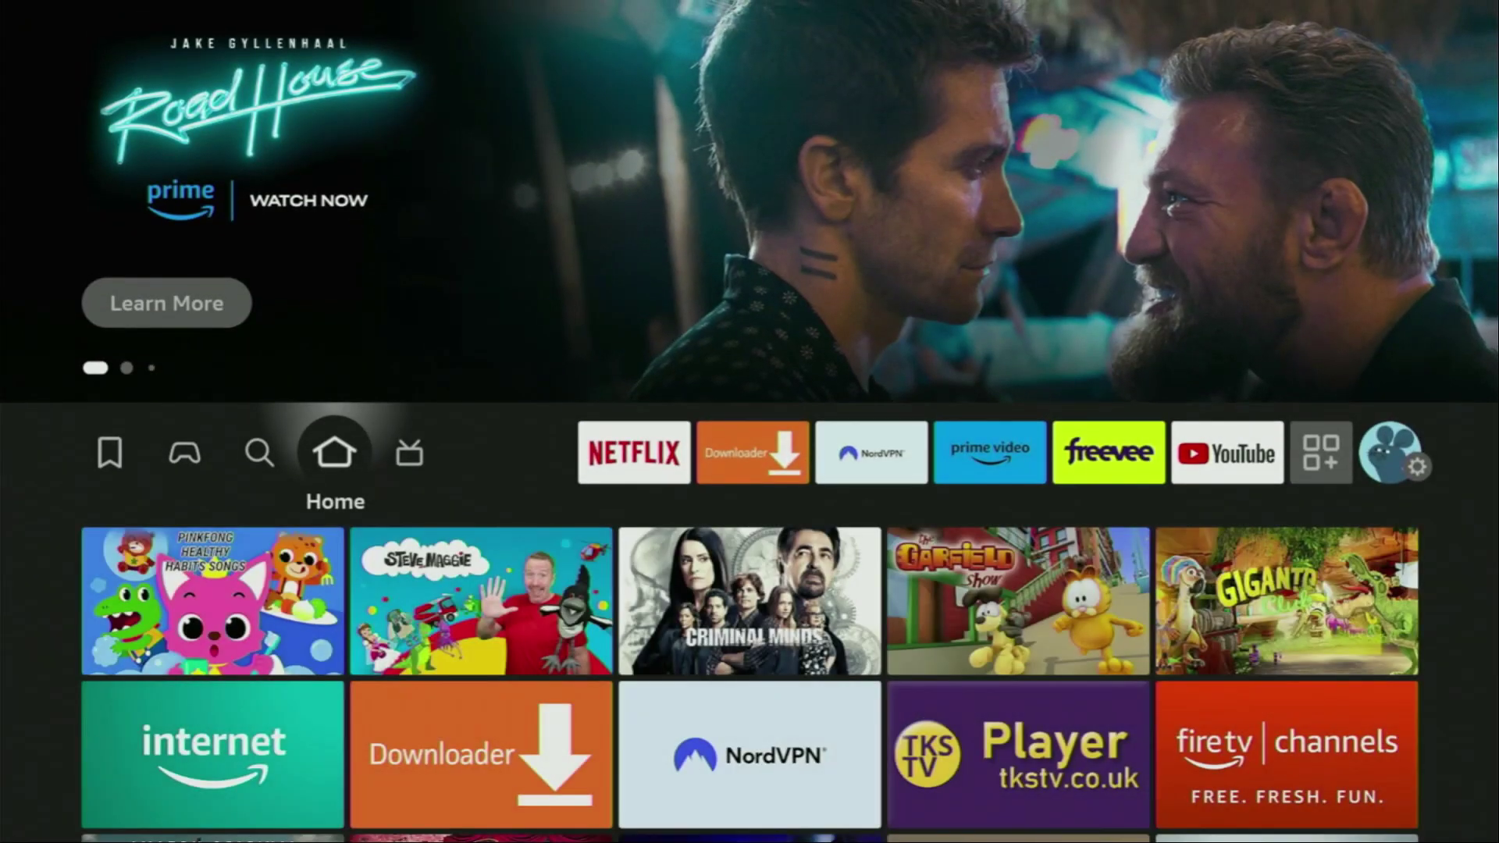
Open the full list of apps and channels from the home screen.
key("Right")
key("Right")
key("Right")
key("Right")
key("Right")
key("Right")
key("Right")
key("Right")
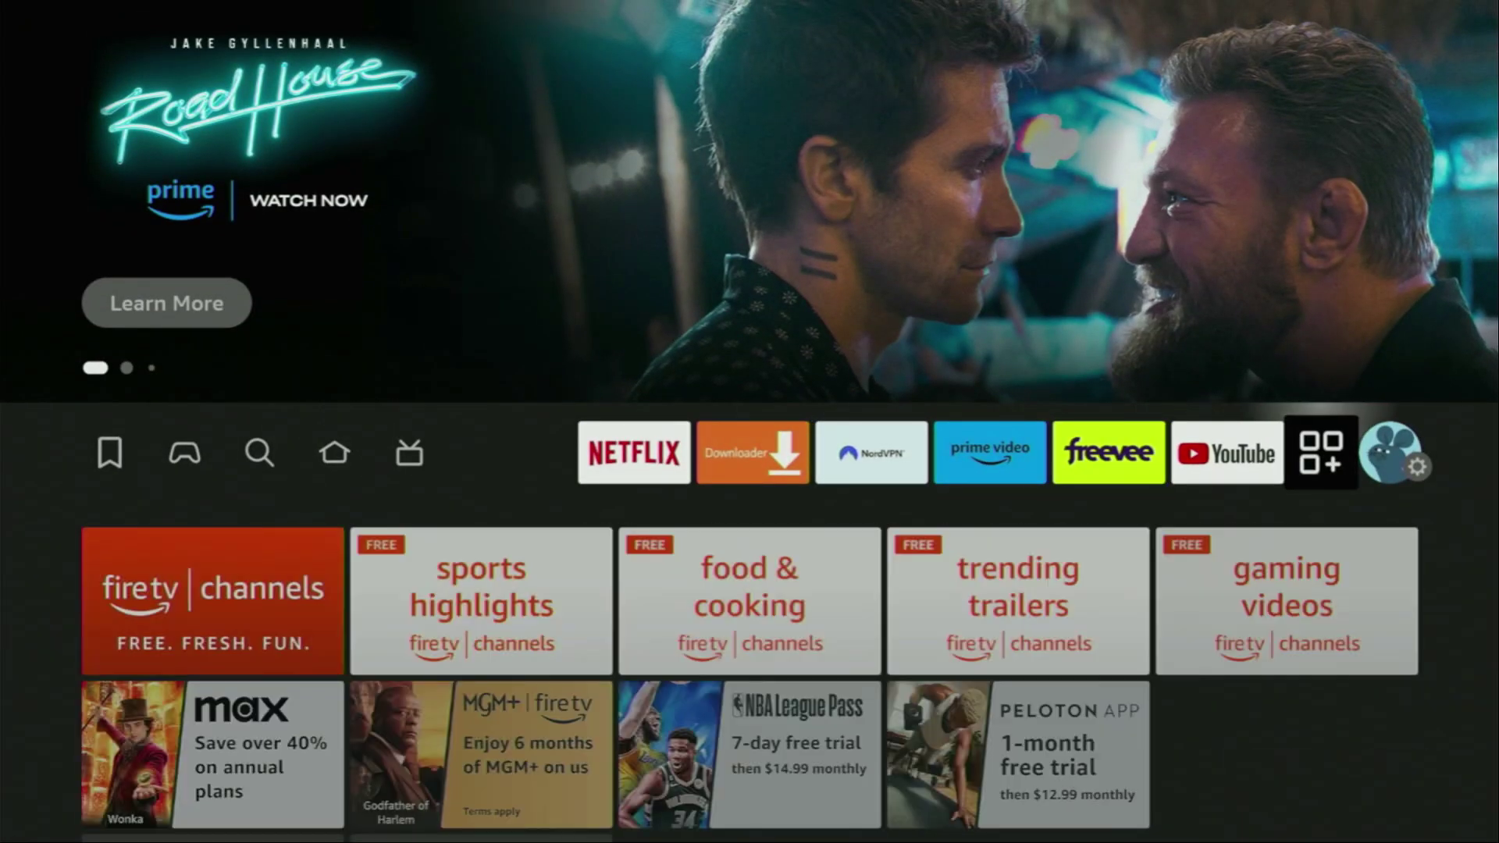
key("Return")
Launch NordVPN from the apps and channels list.
key("Right")
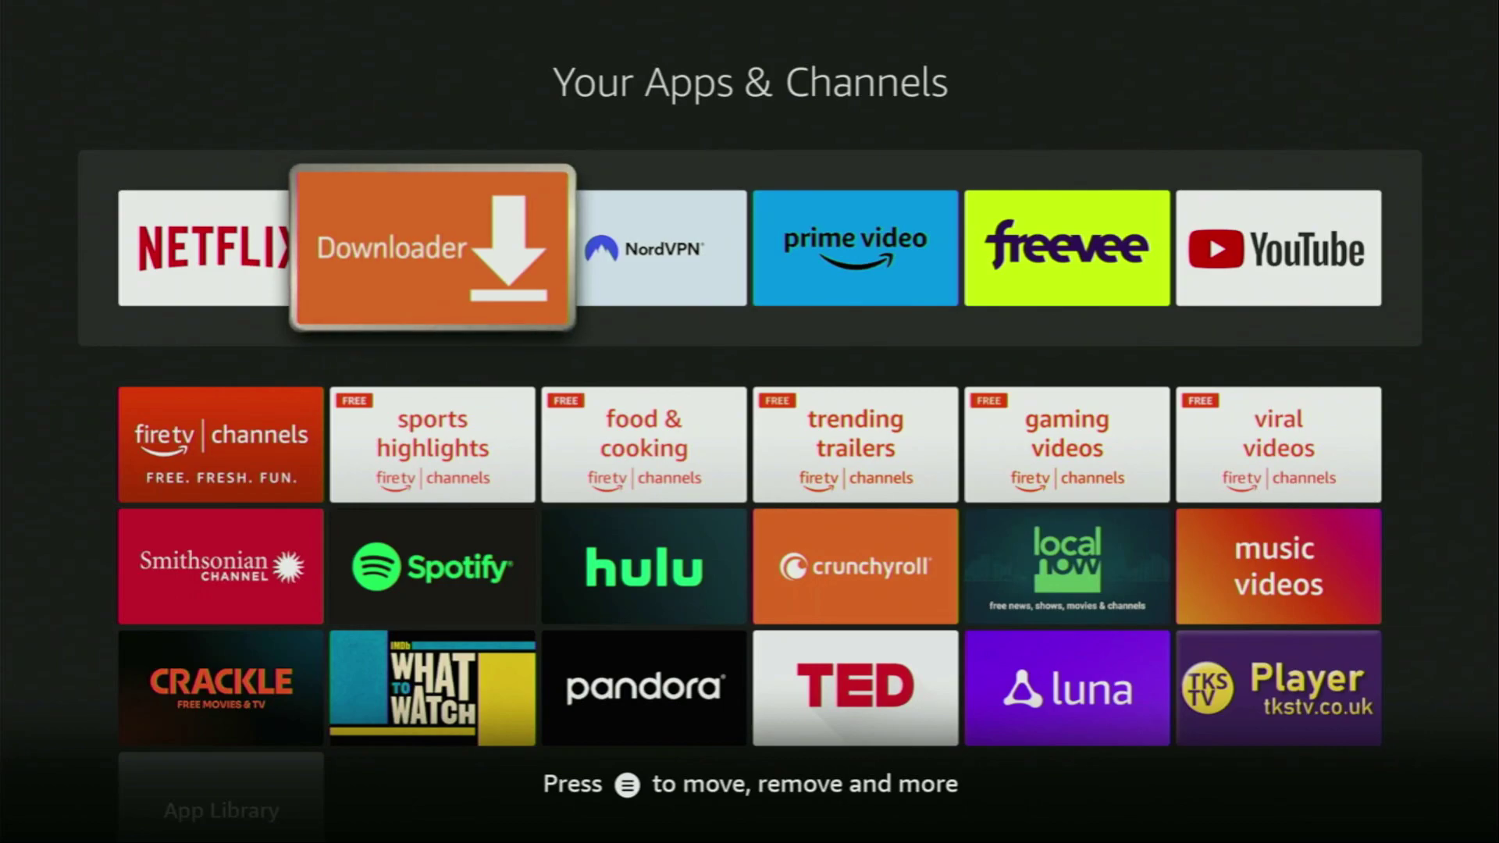
key("Right")
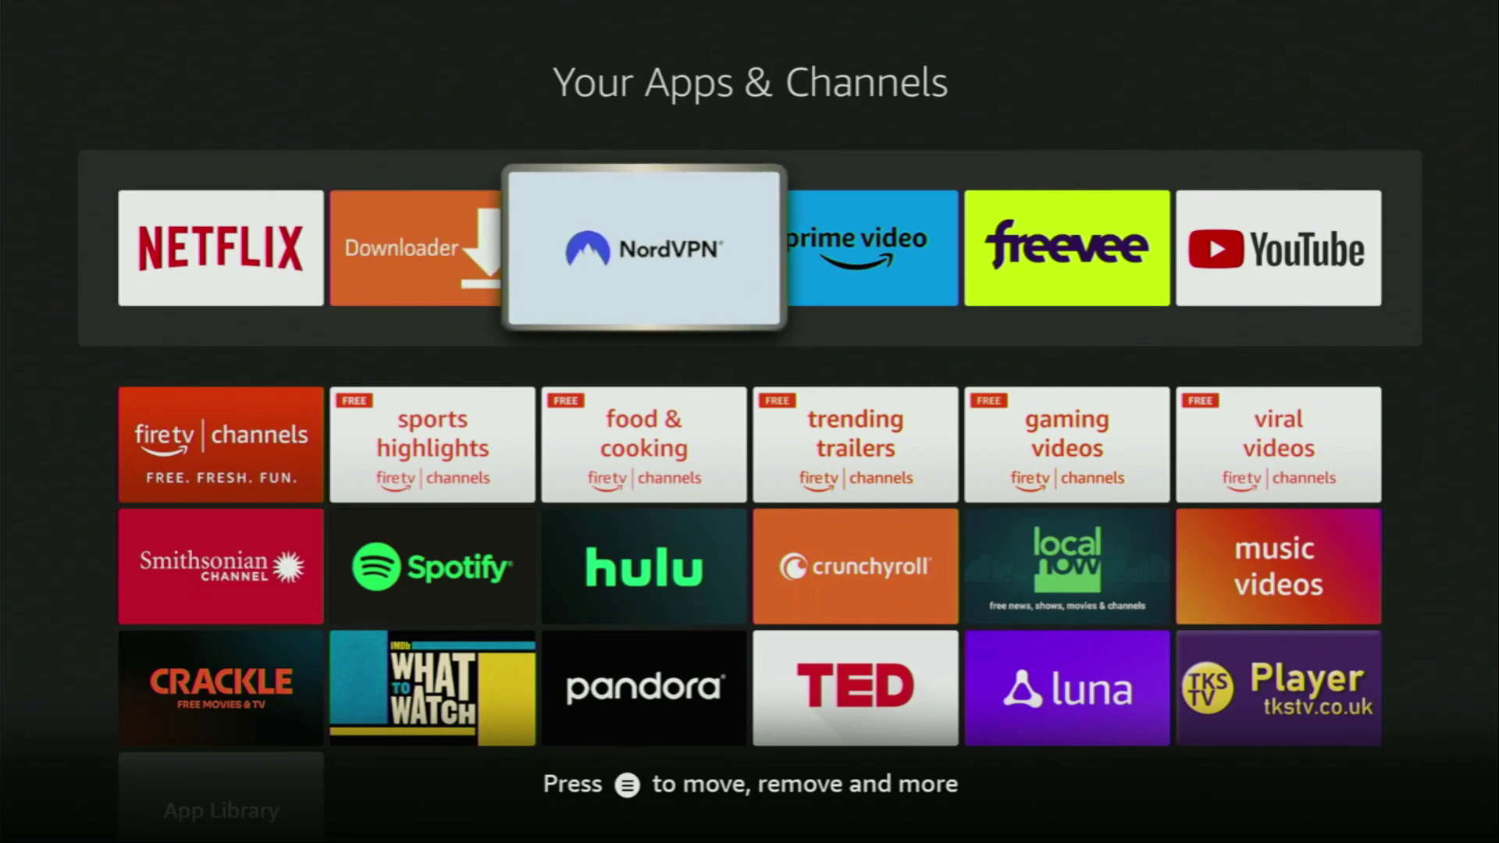
key("Return")
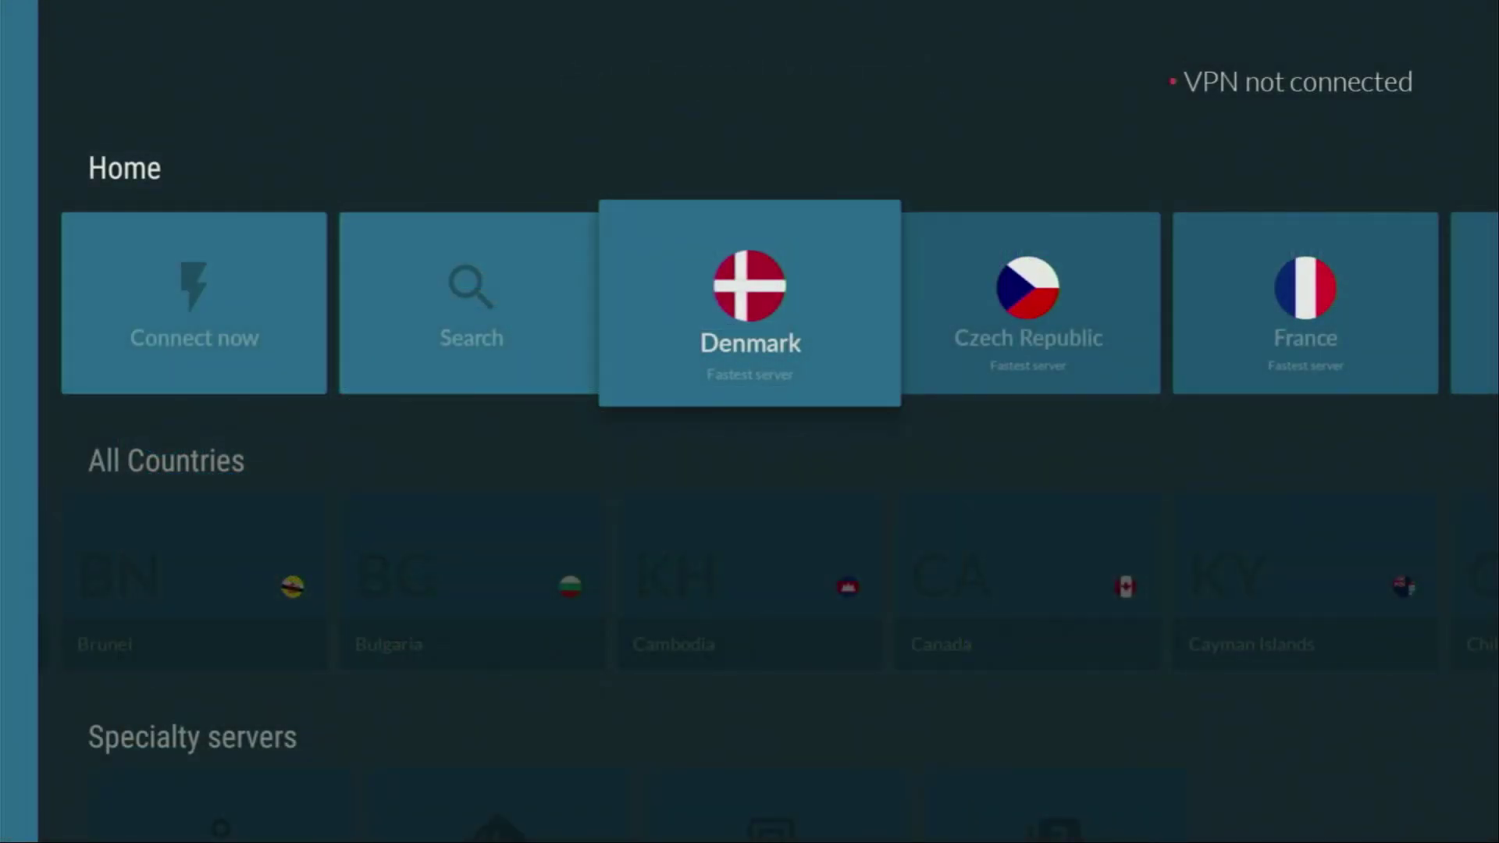
Browse the available VPN server countries in the All Countries row back towards its beginning.
key("Down")
key("Left")
key("Left")
key("Left")
key("Left")
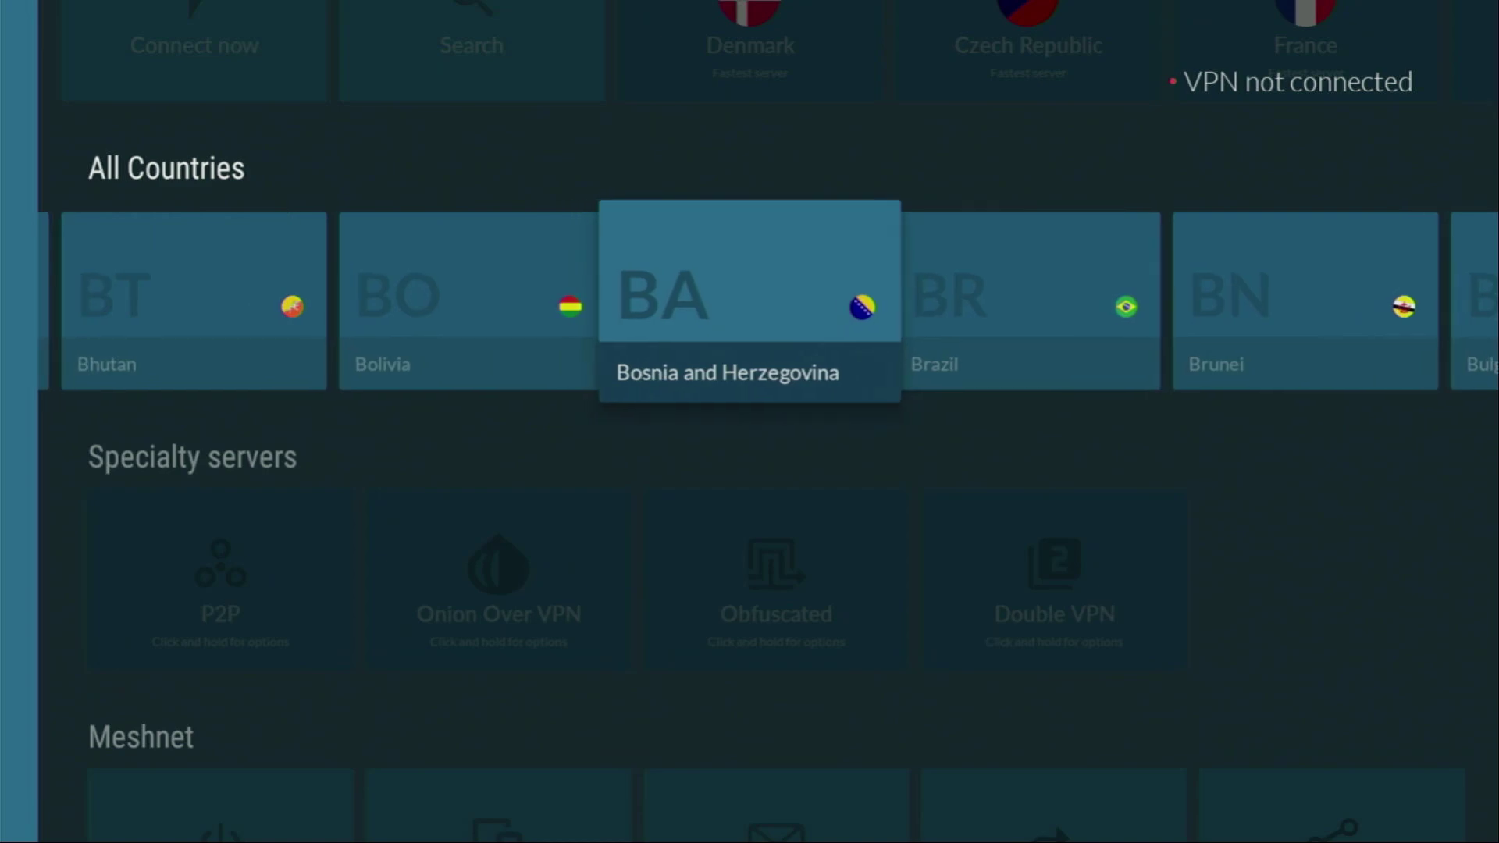
key("Left")
key("Left")
key("Left")
key("Left")
key("Left")
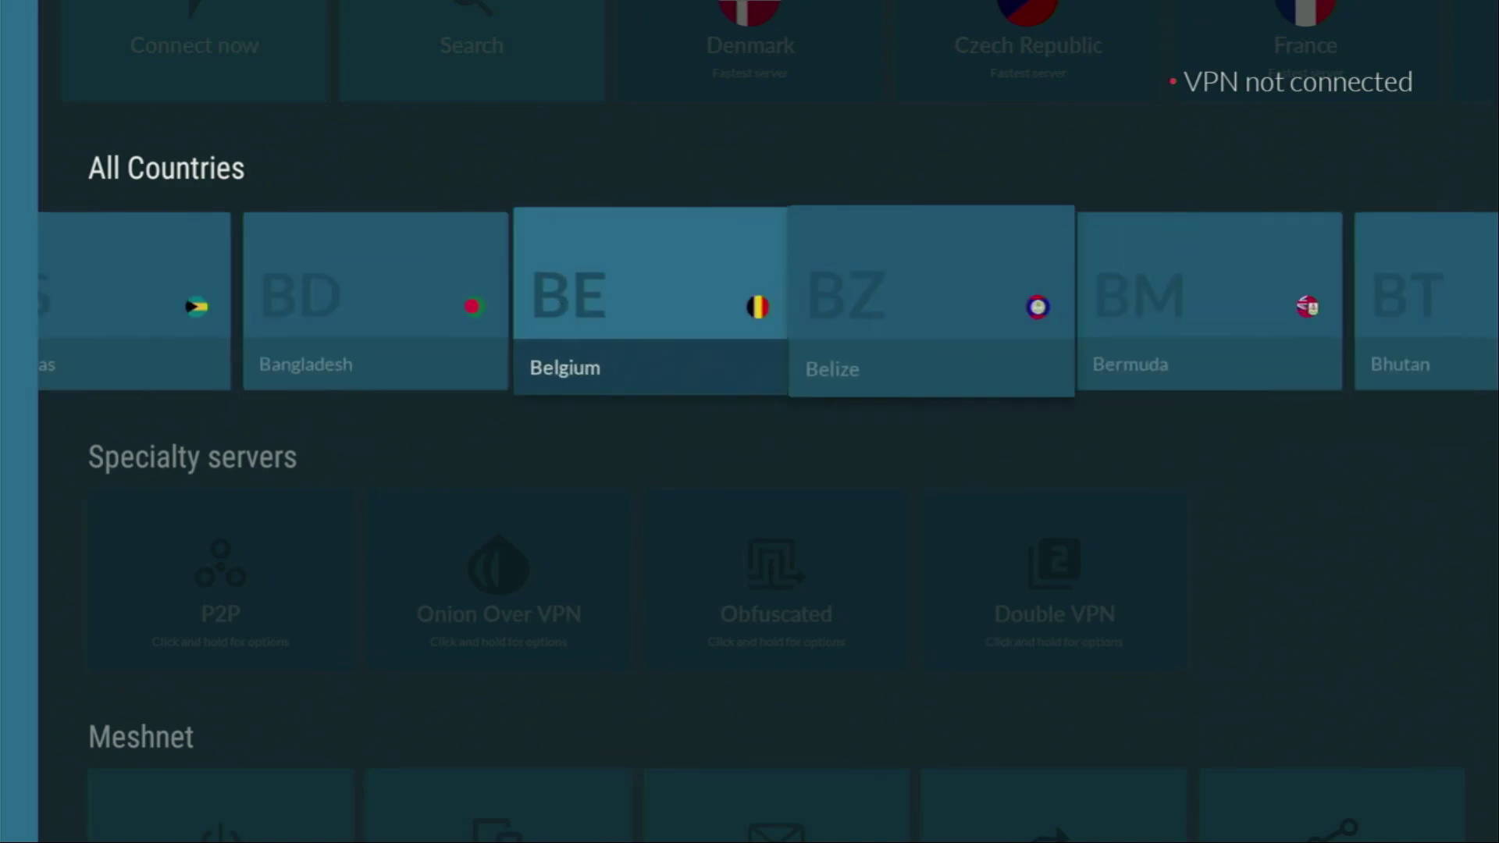
key("Left")
key("Left")
key("Left")
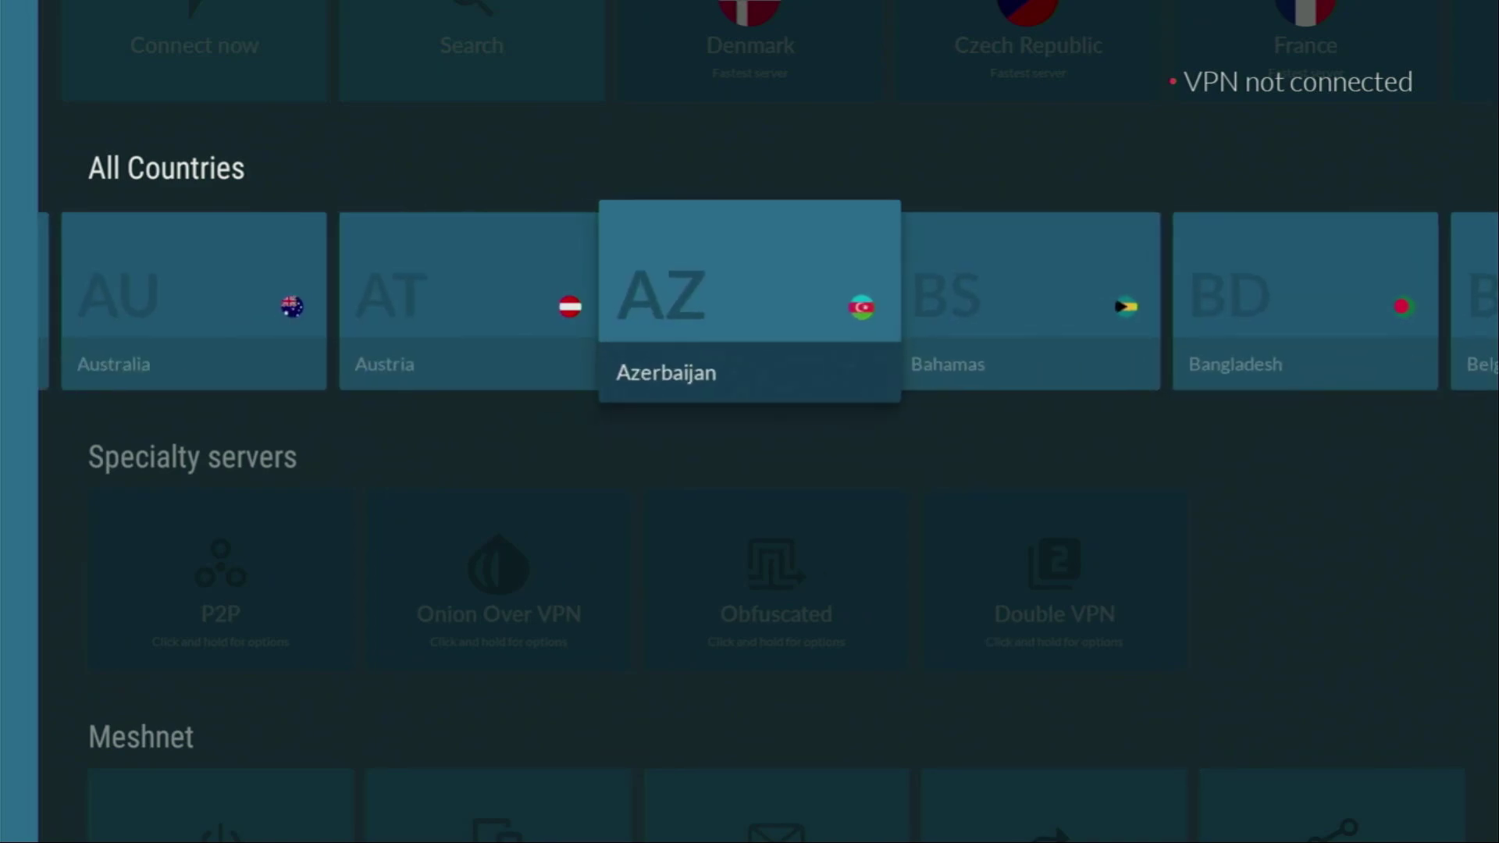
key("Left")
key("Left")
key("Left")
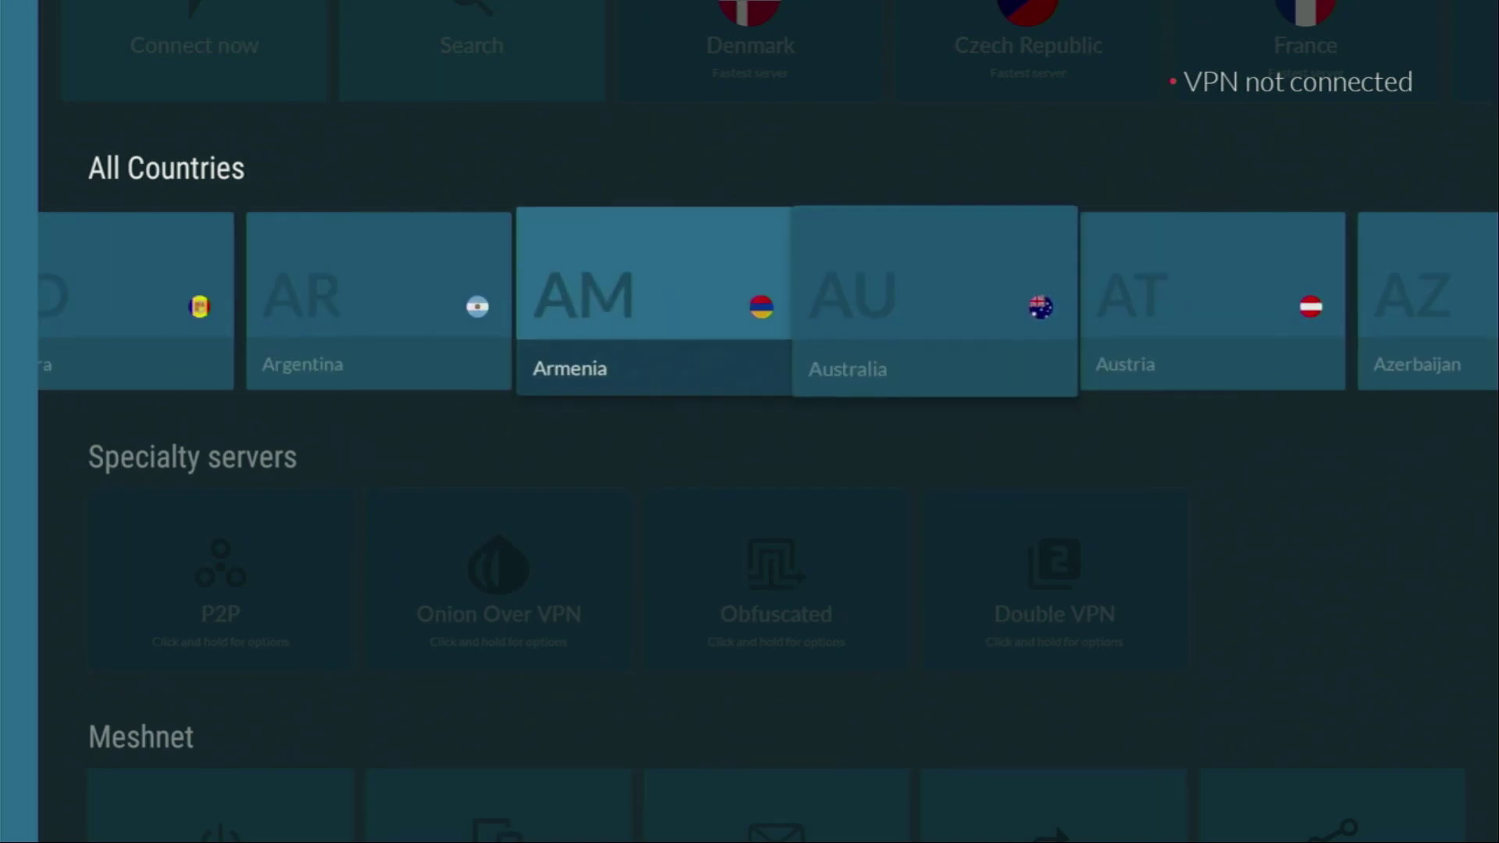
key("Left")
key("Left")
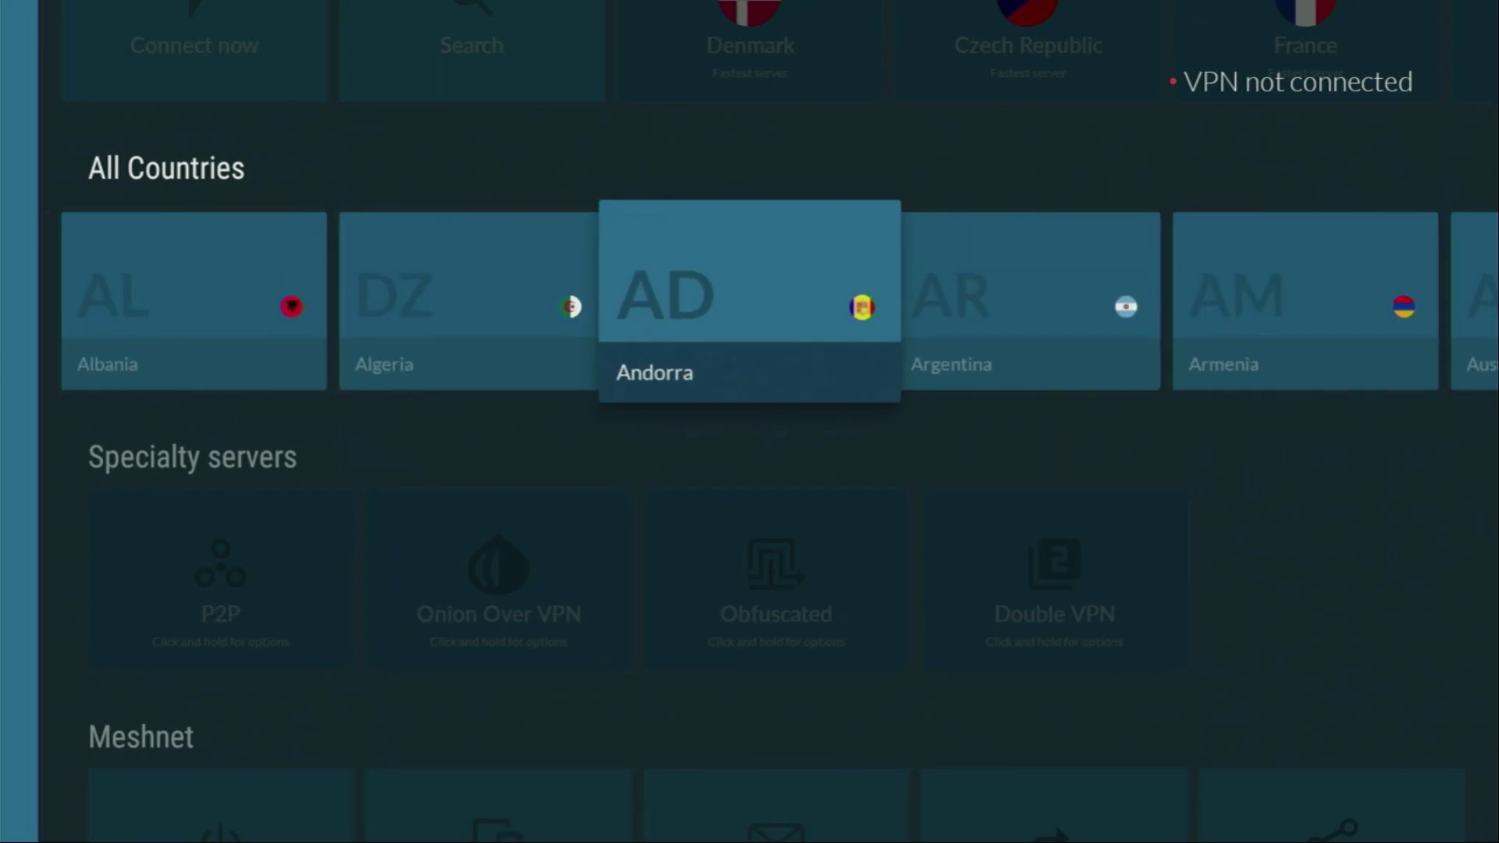
key("Left")
Connect the VPN to the fastest server in Estonia from the Home row.
key("Up")
key("Right")
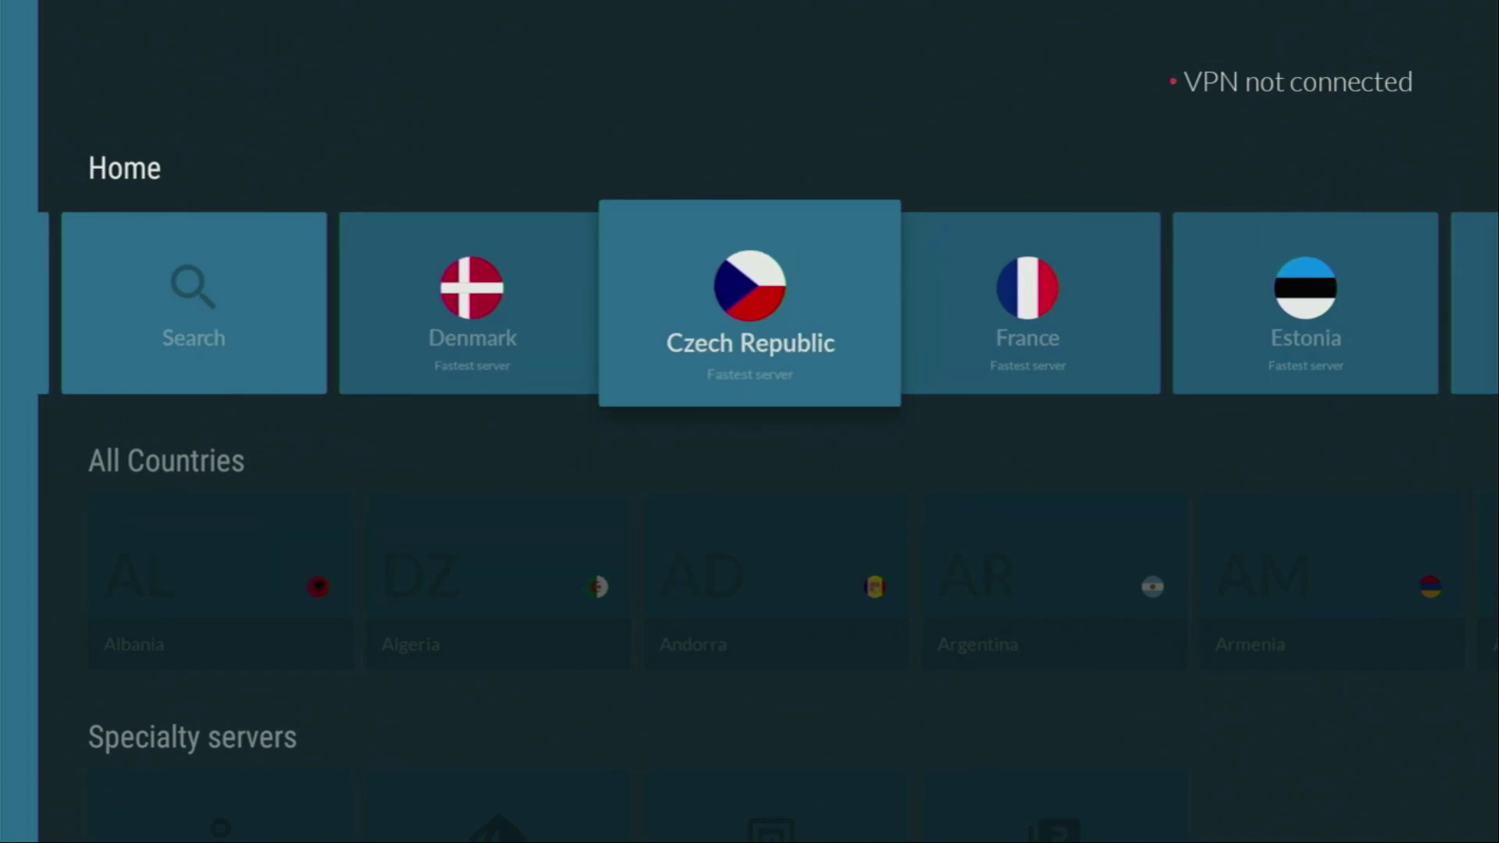
key("Right")
key("Right")
key("Return")
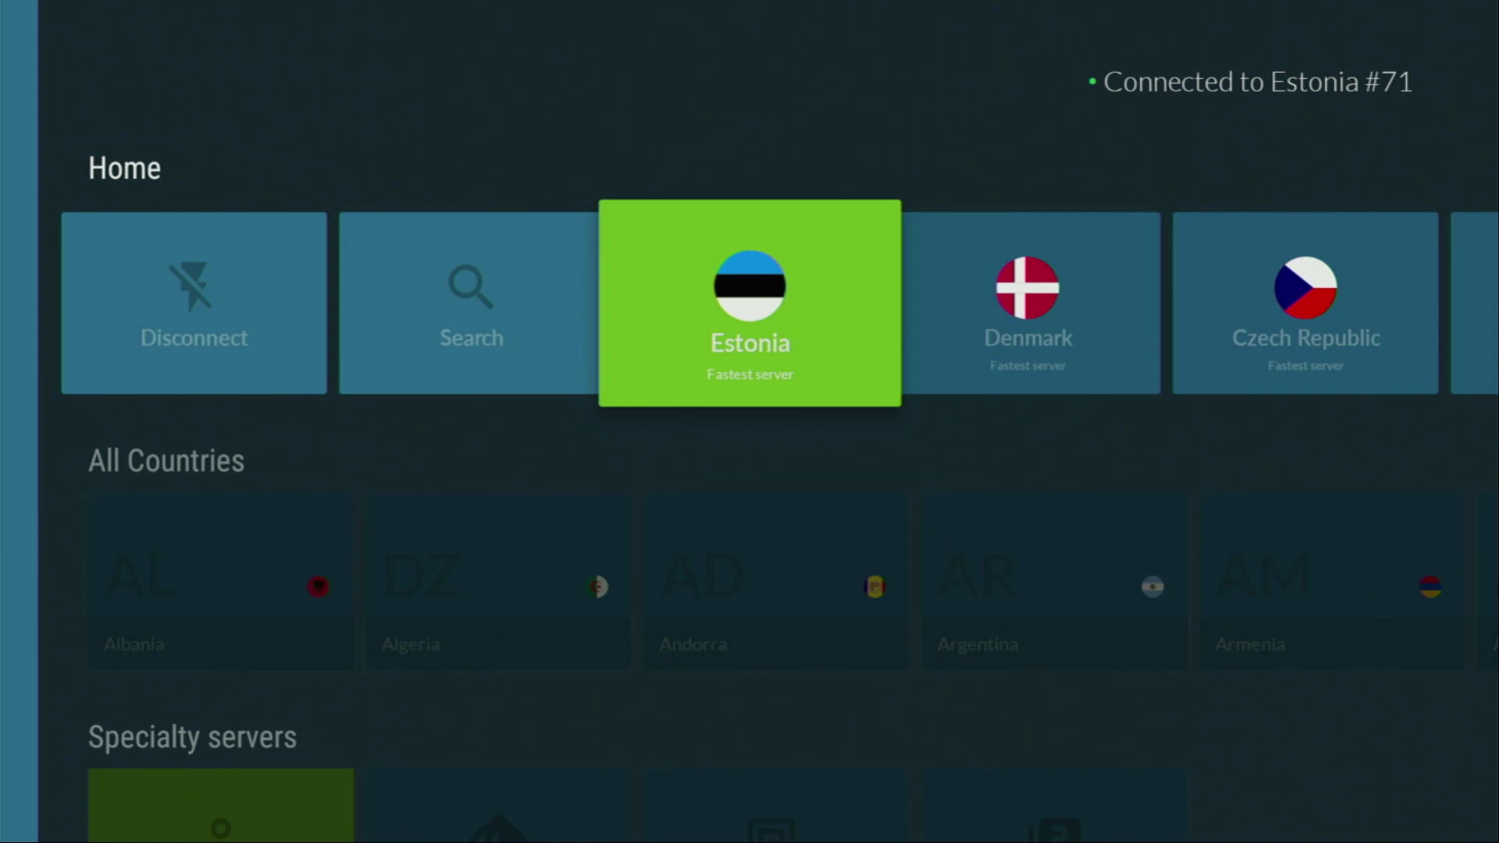
Look through the other countries offered alongside the active Estonia connection, moving forward past Argentina and Armenia.
key("Right")
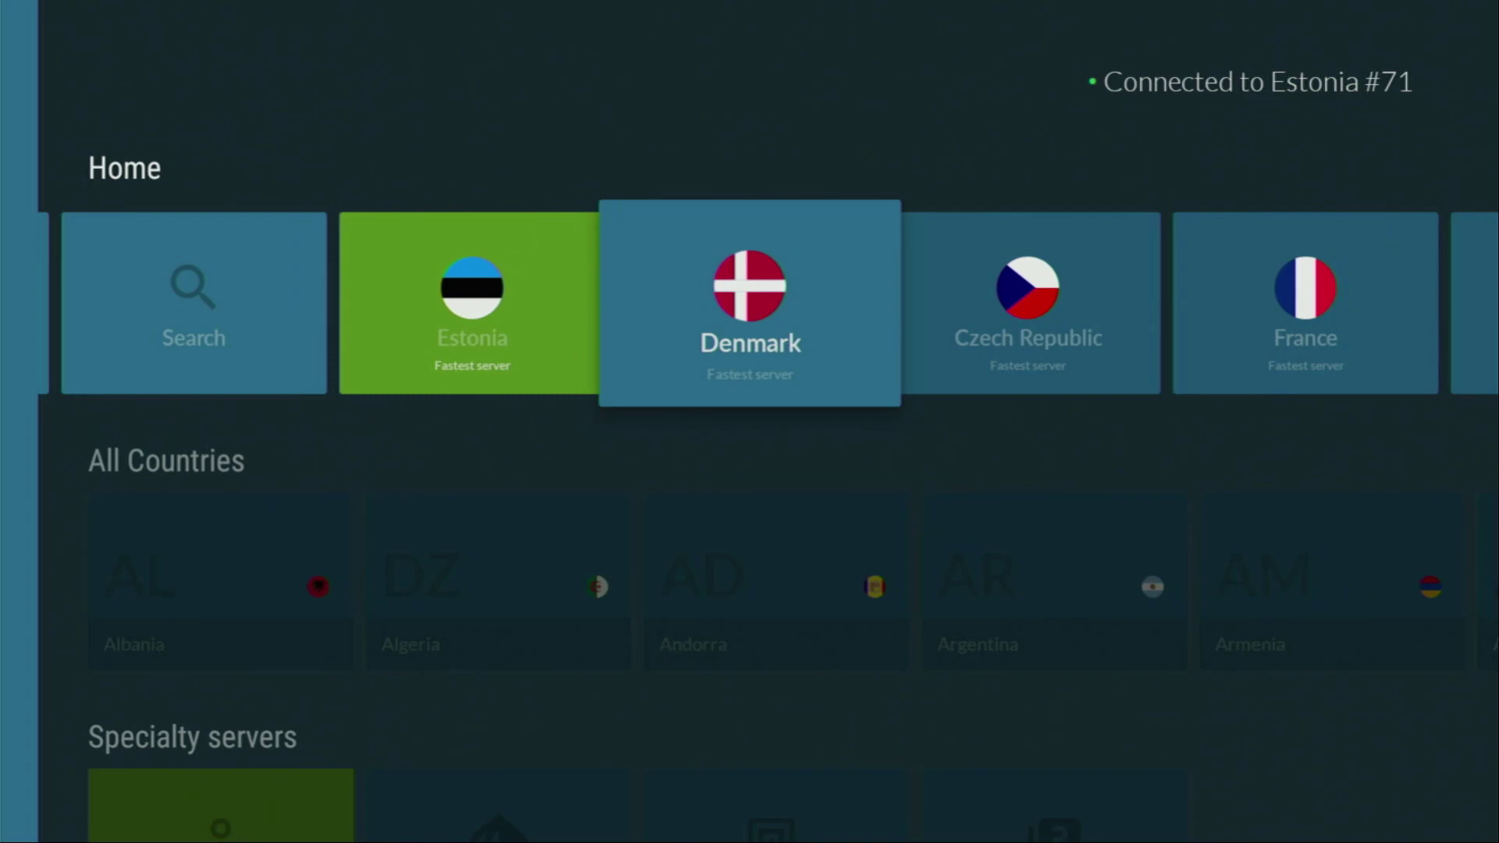
key("Down")
key("Right")
key("Right")
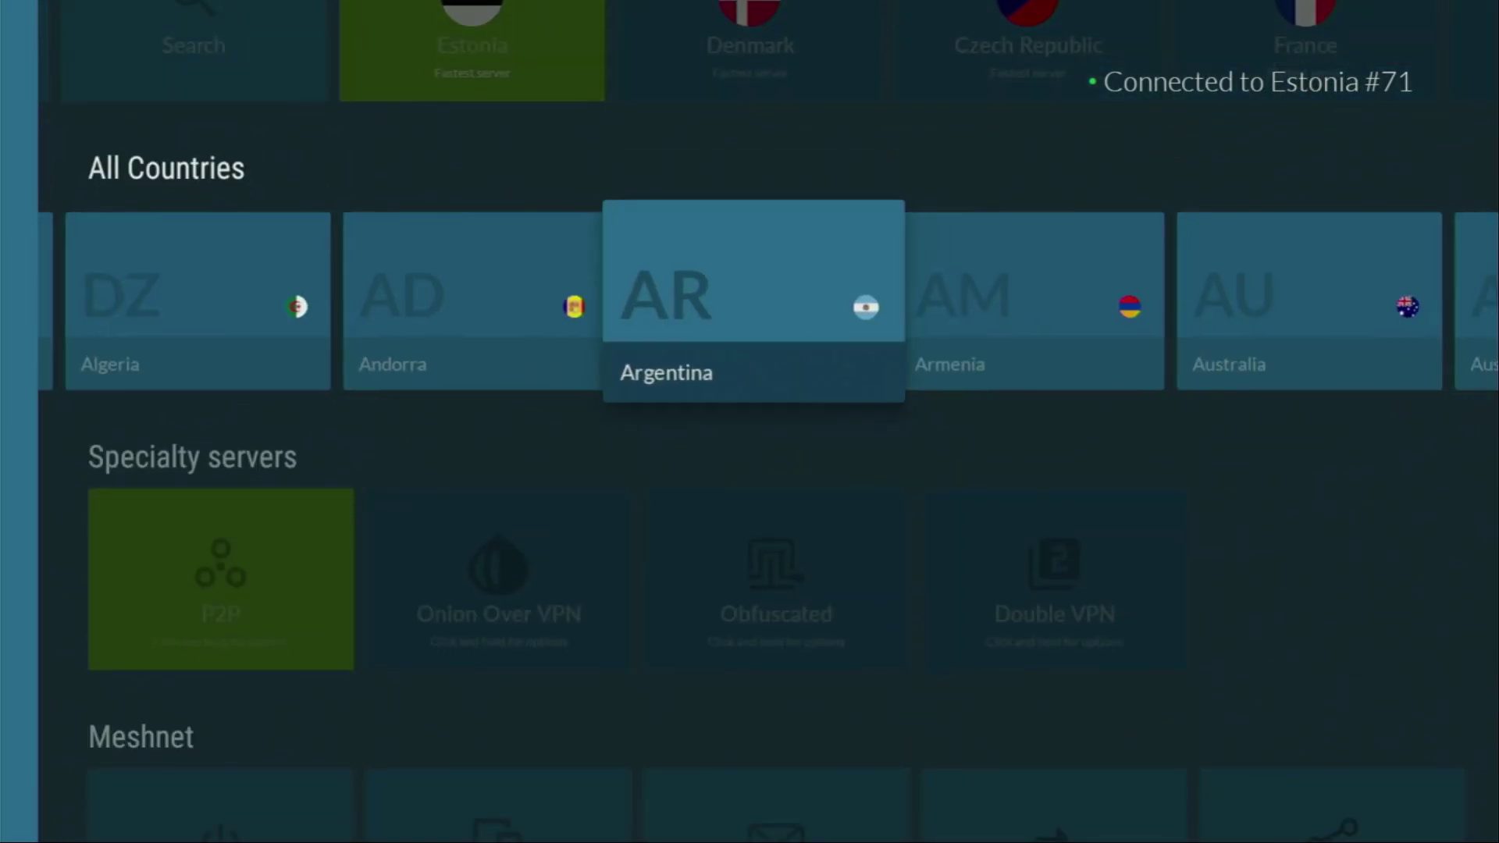
key("Right")
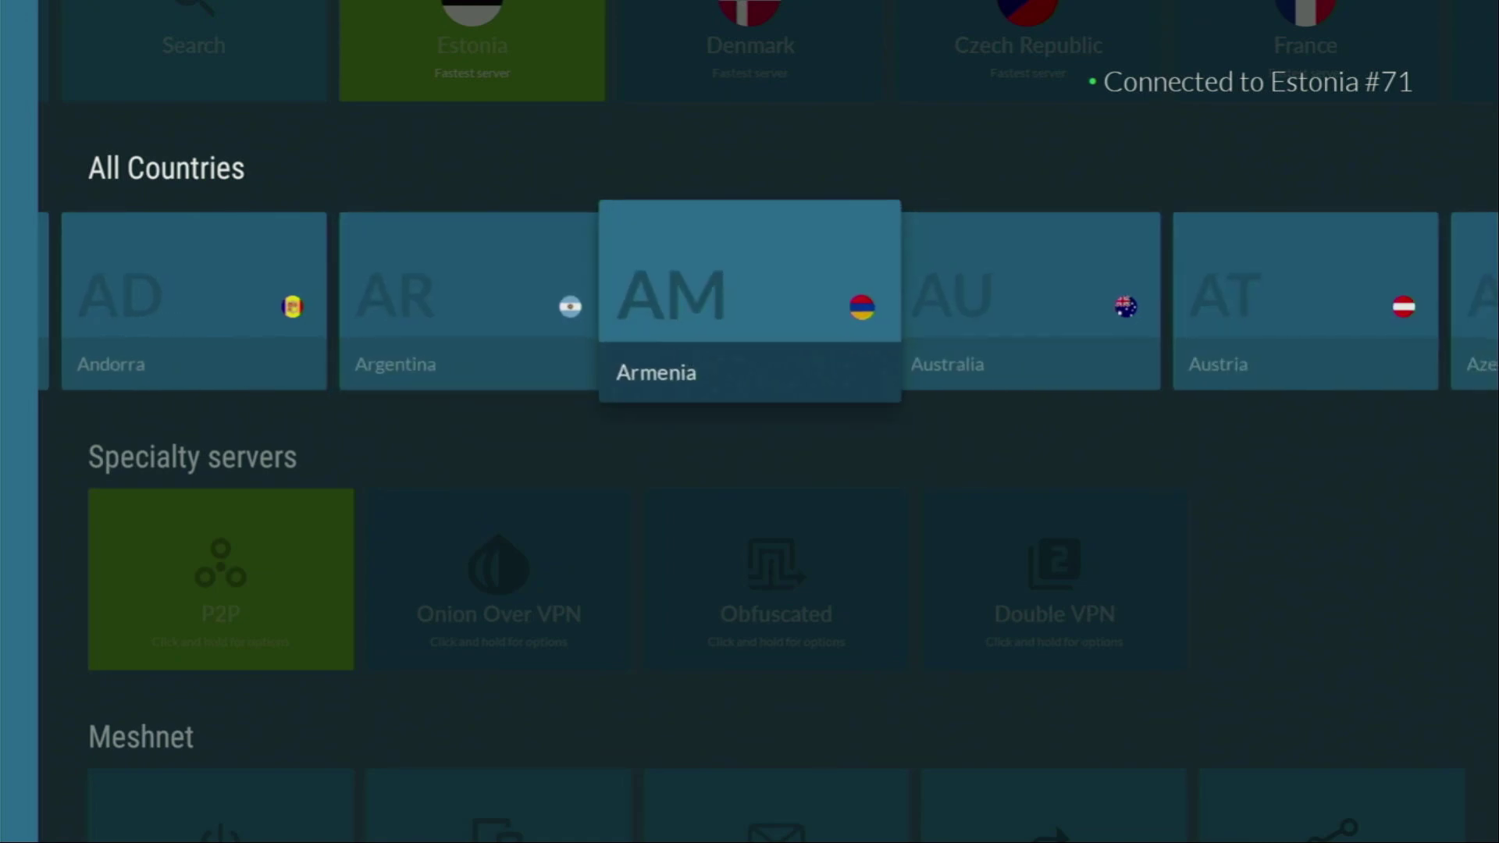
key("Right")
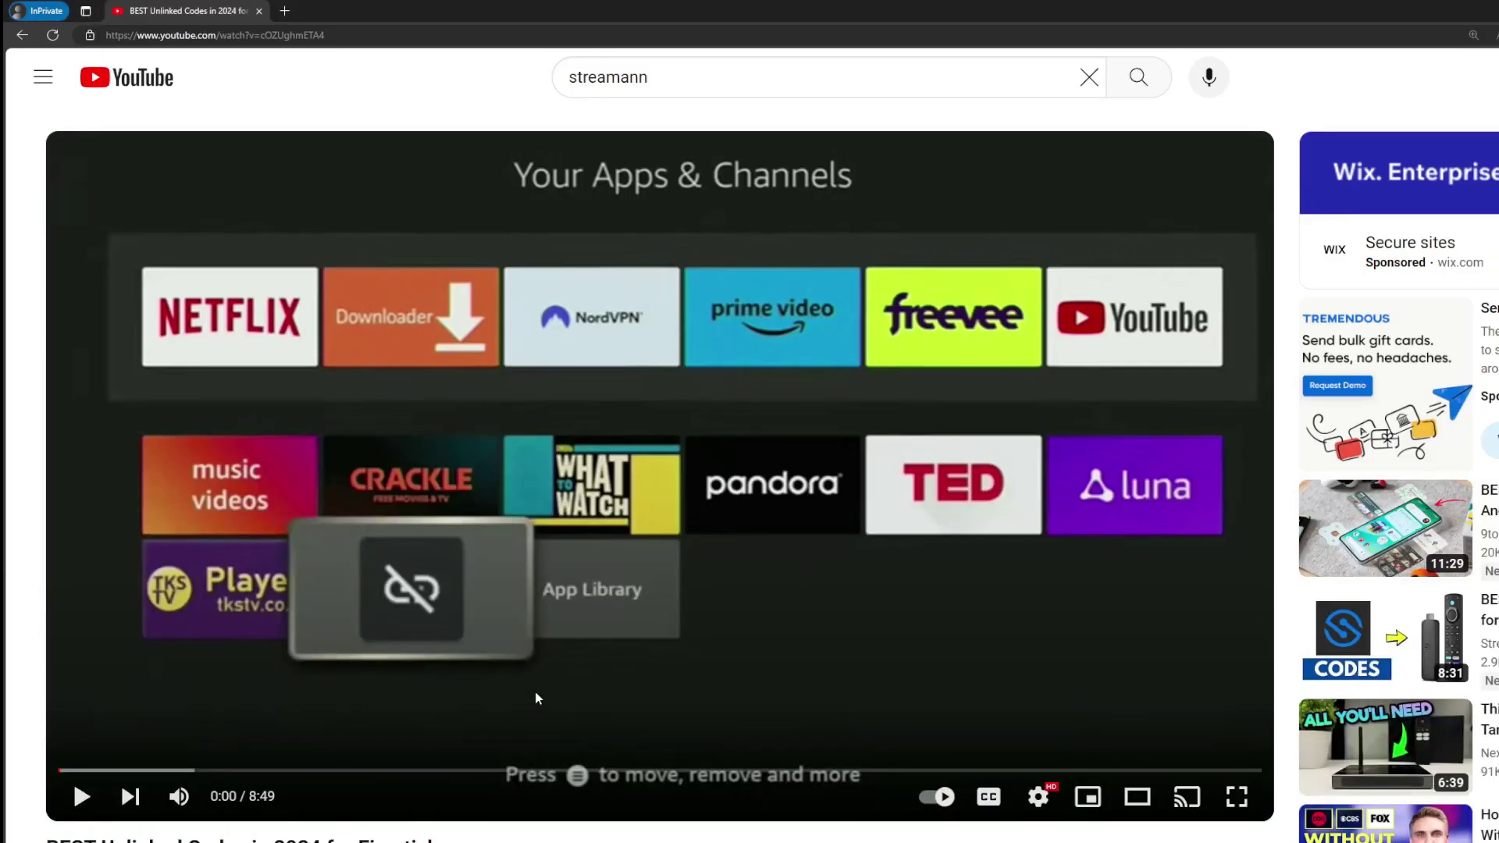
scroll(536, 691, "down", 7)
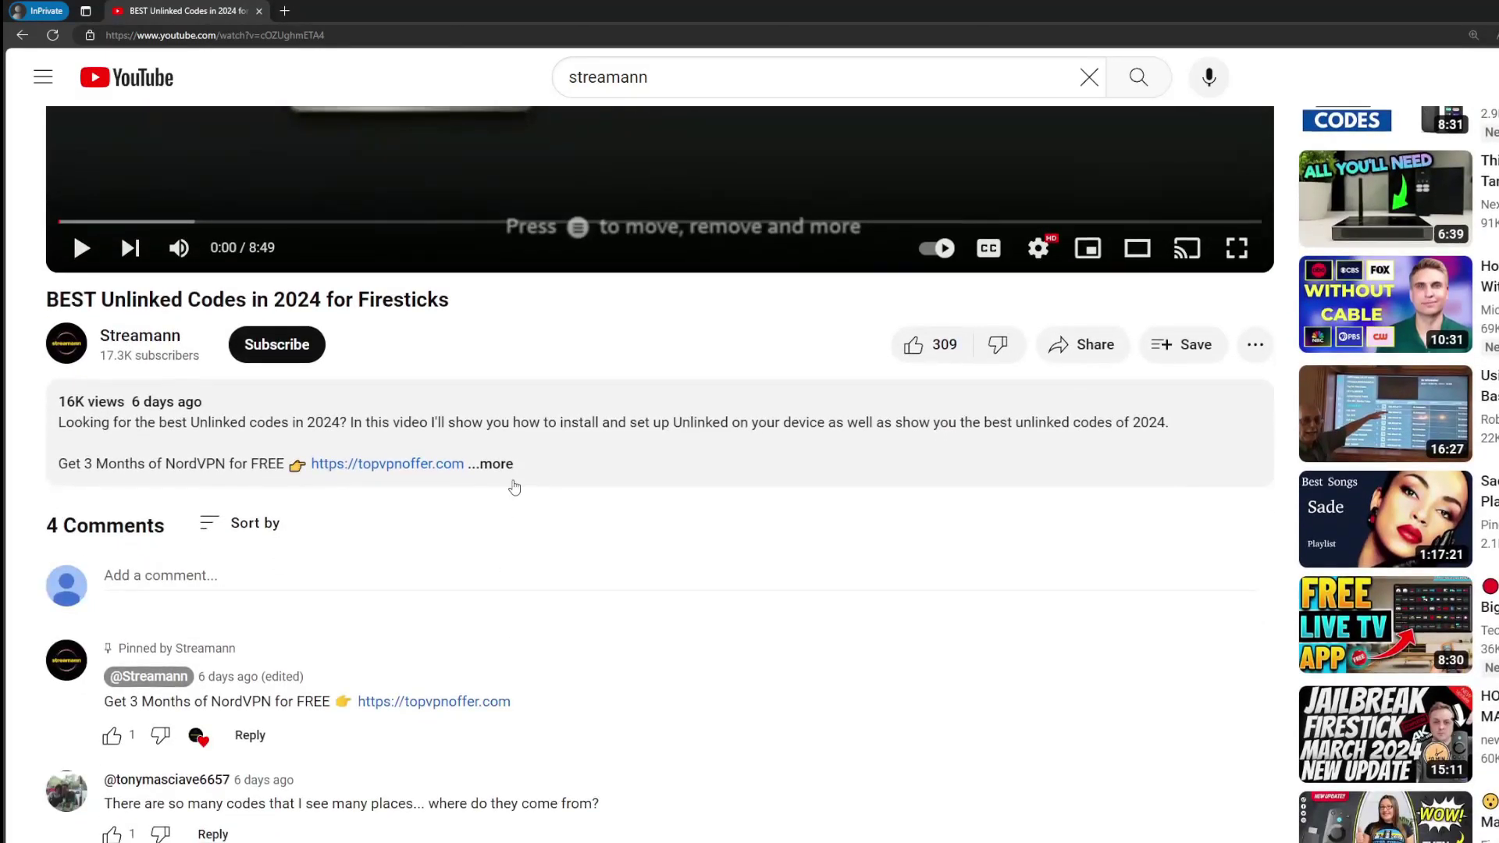
left_click(515, 486)
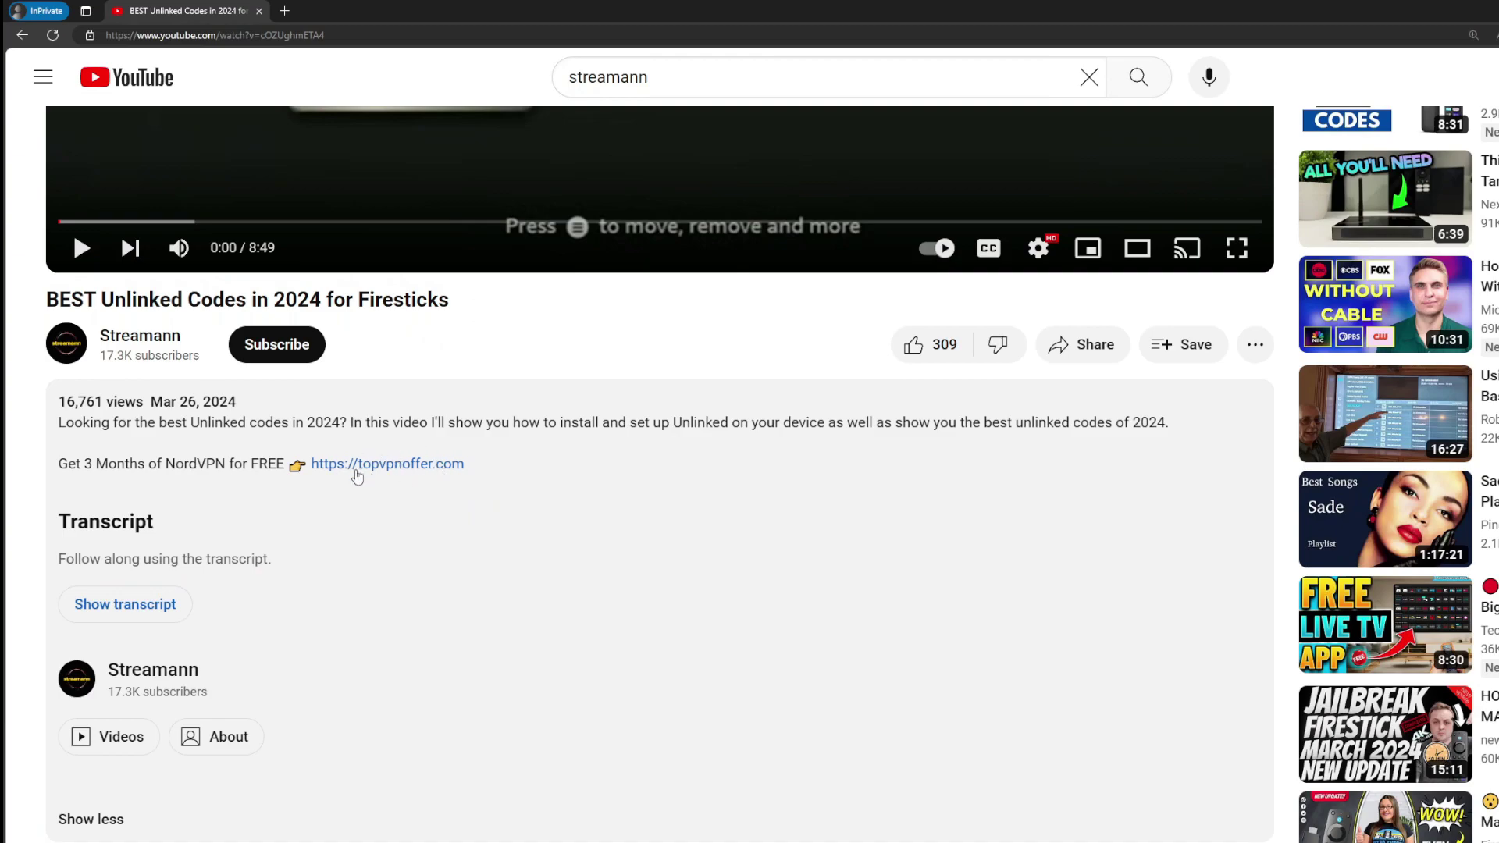
scroll(357, 477, "down", 5)
left_click_drag(546, 646, 364, 647)
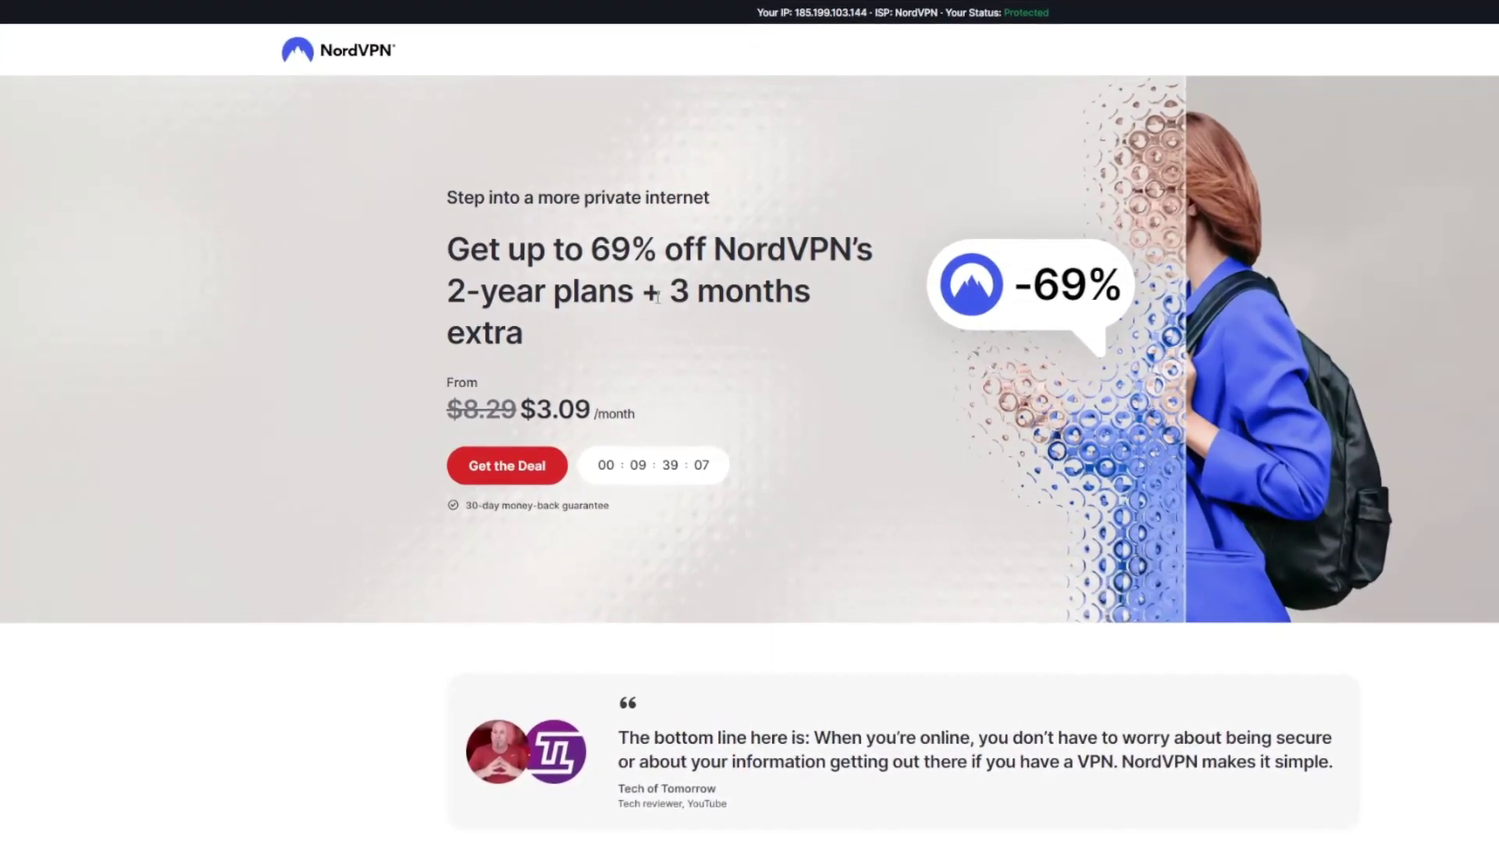
left_click_drag(663, 297, 835, 325)
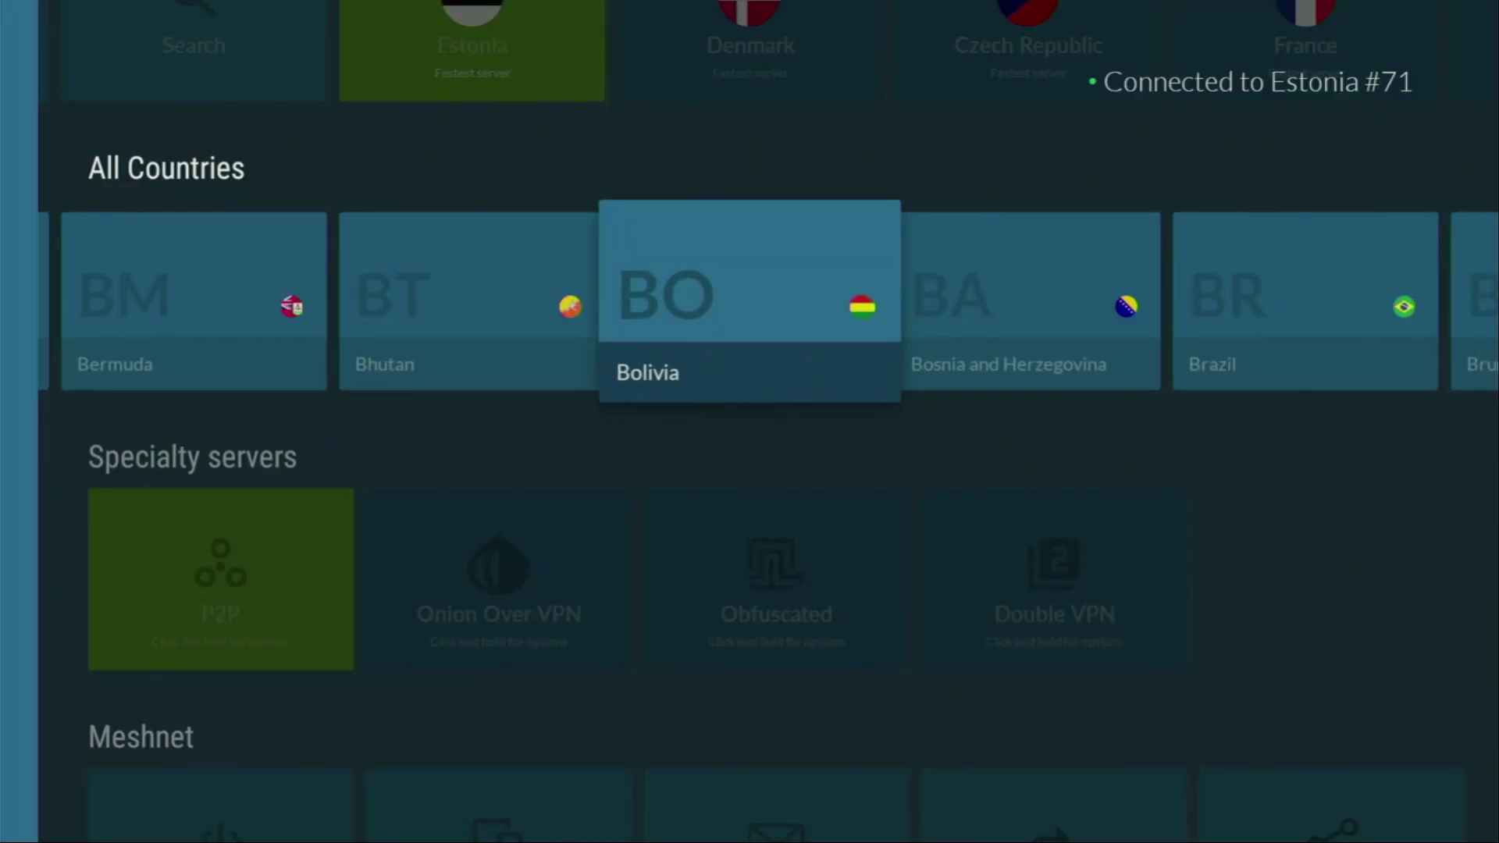
Leave the VPN country list, launch Downloader from the Fire TV home screen and go to its Home page.
key("Right")
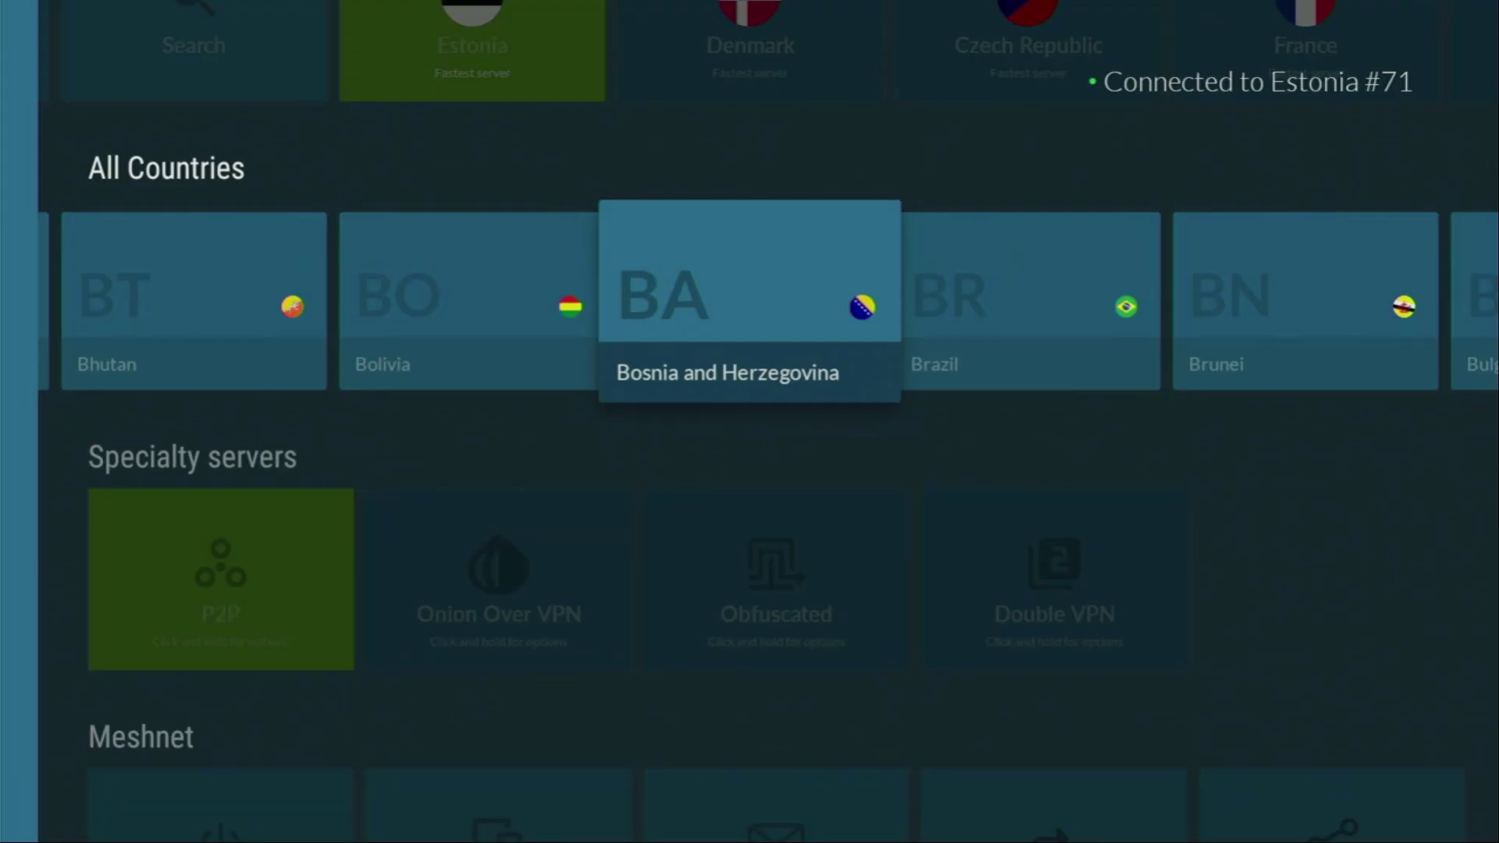
key("Up")
key("Right")
key("Left")
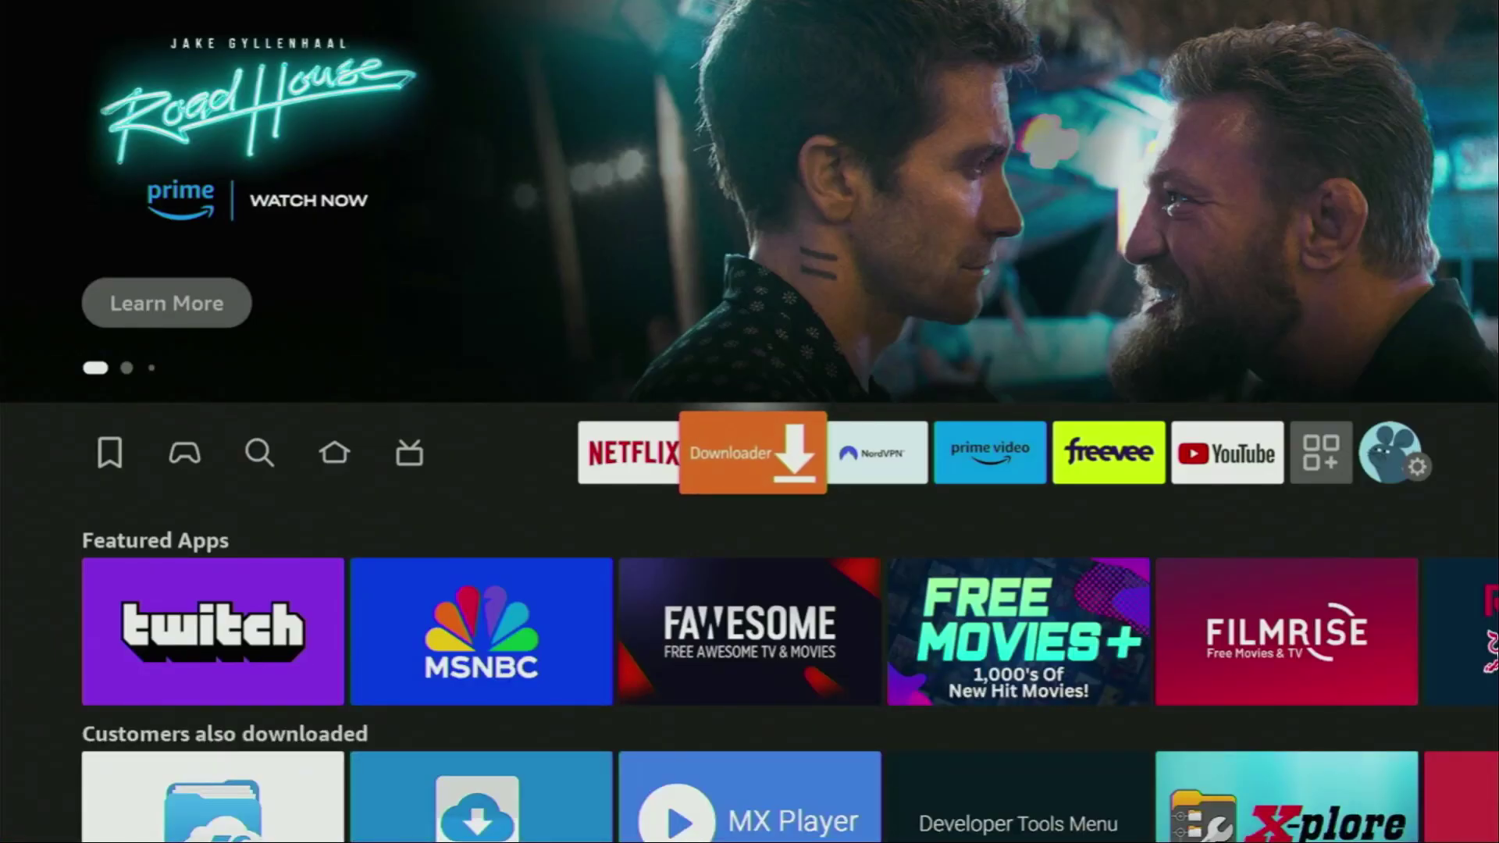
key("Return")
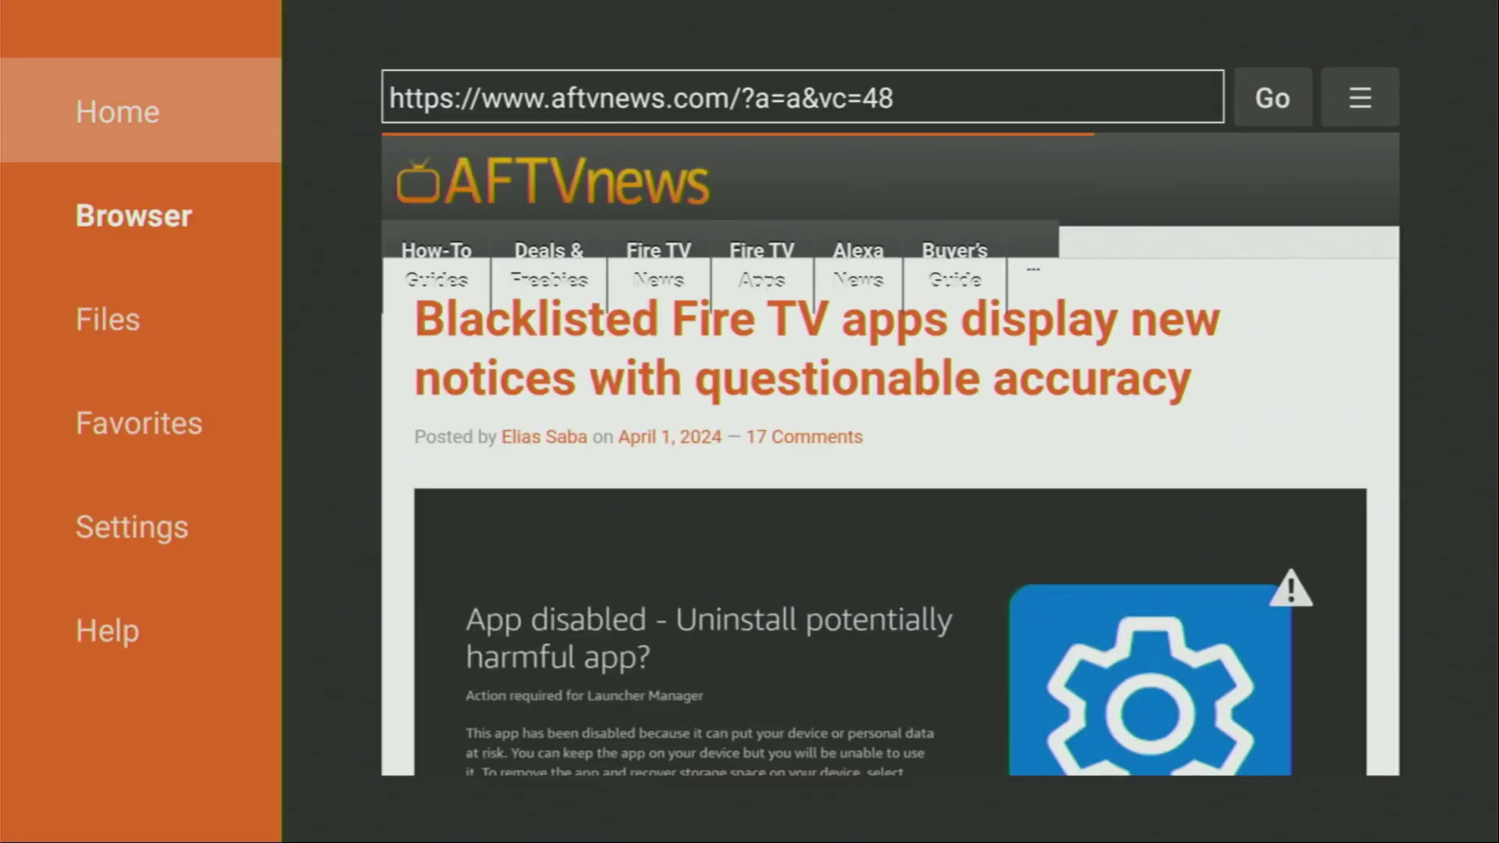
key("Return")
key("Up")
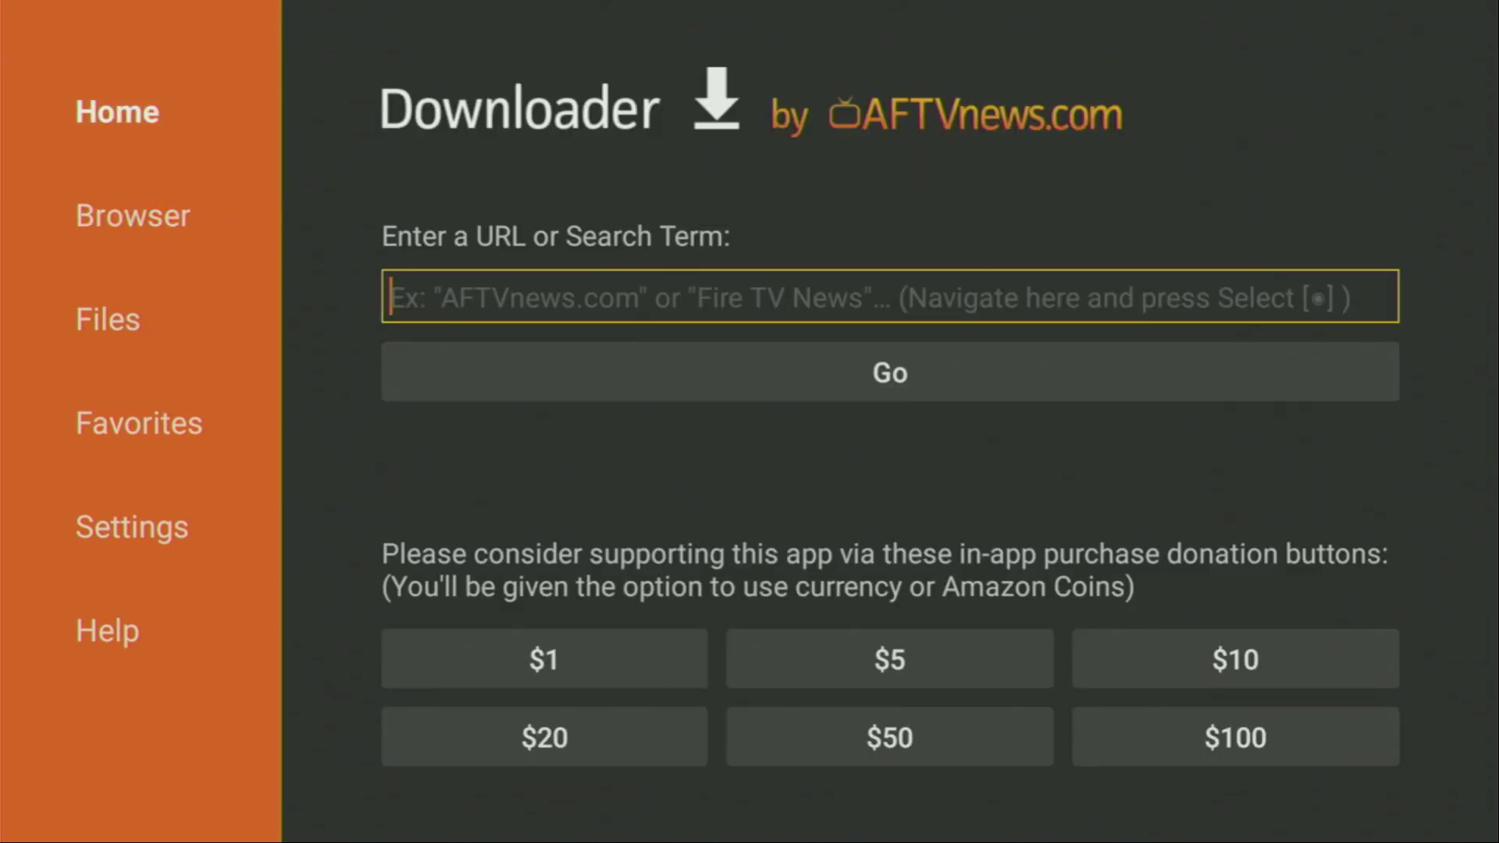
Enter the code 28907 in Downloader's URL or search term field.
key("Return")
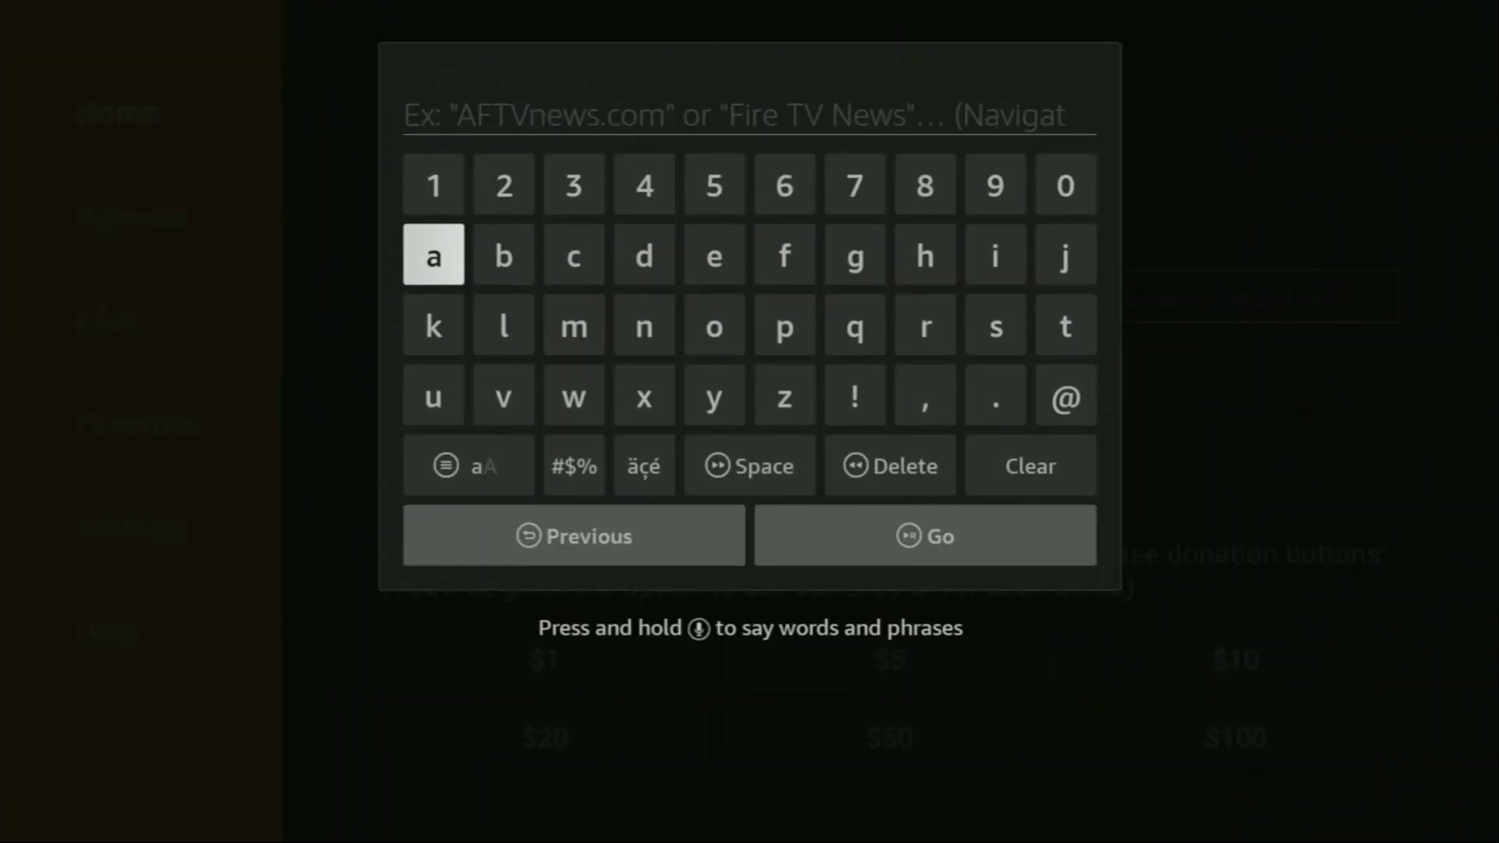
key("Up")
key("Right")
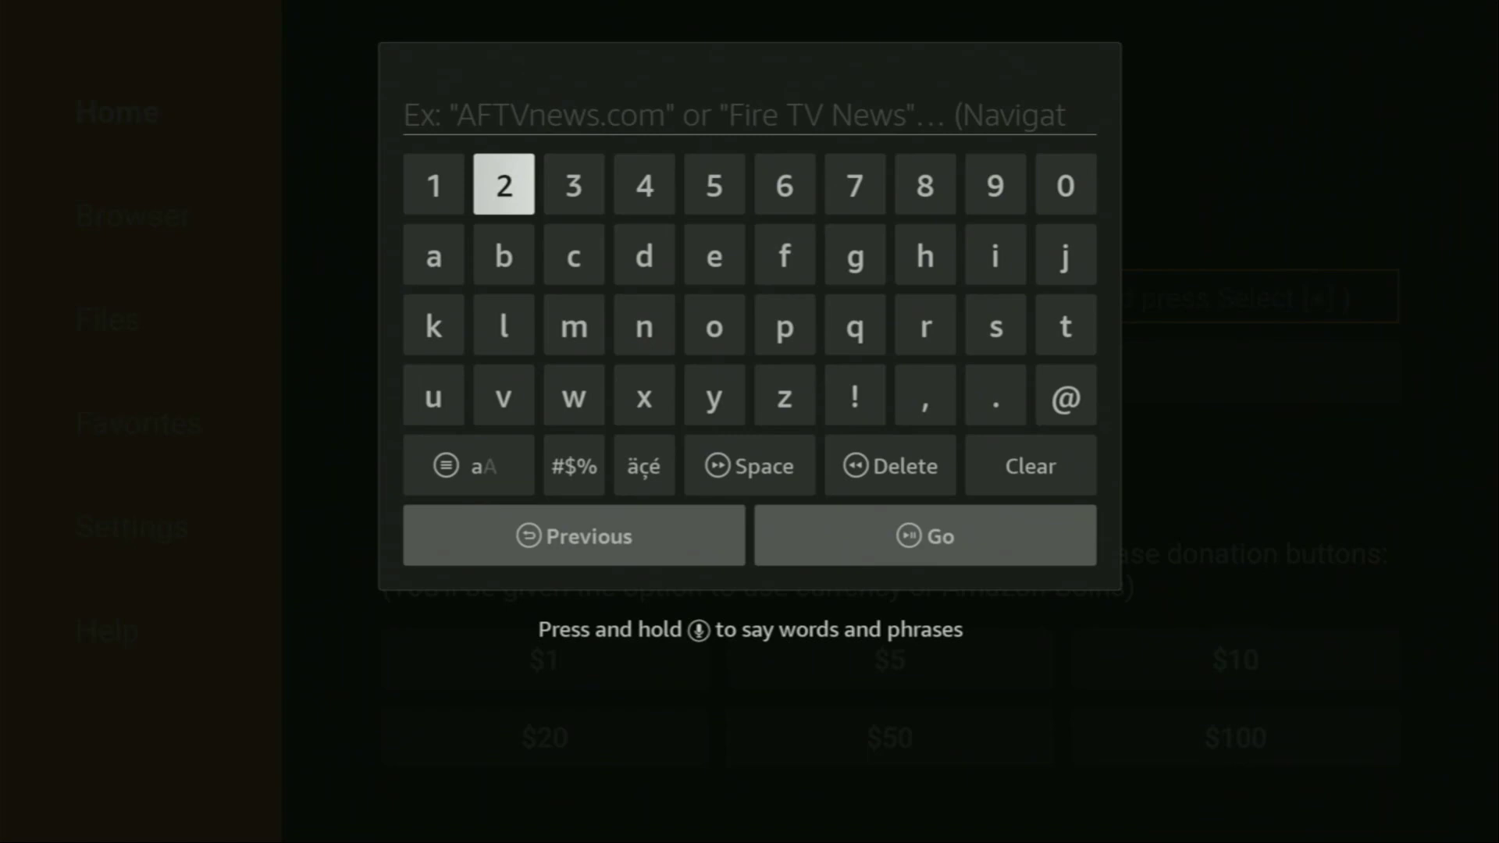
key("Return")
key("Left")
key("Left")
key("Left")
key("Left")
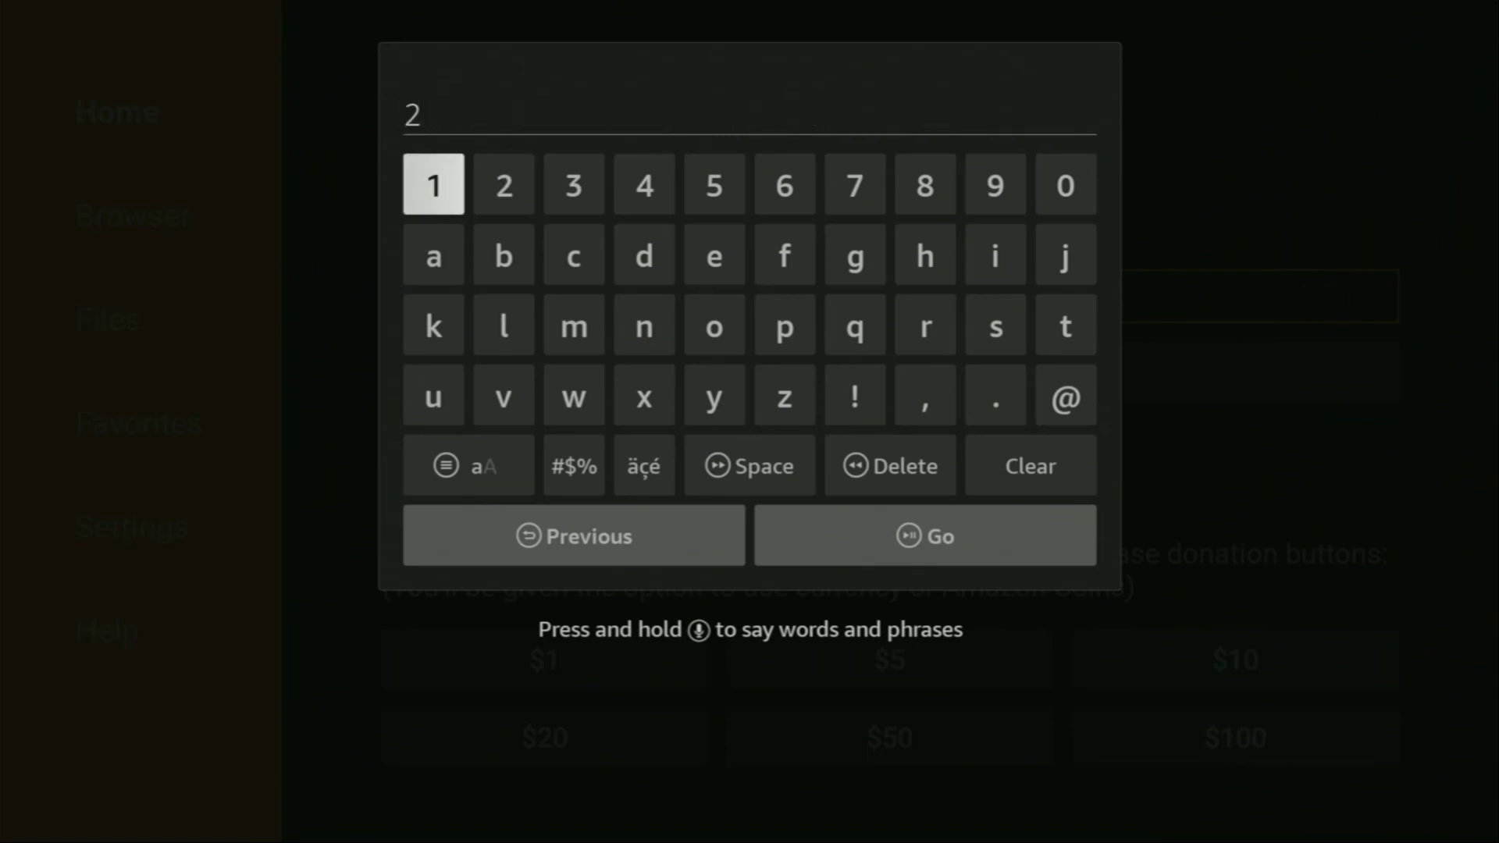
key("Return")
key("Right")
key("Return")
key("Right")
key("Return")
key("Left")
key("Left")
key("Left")
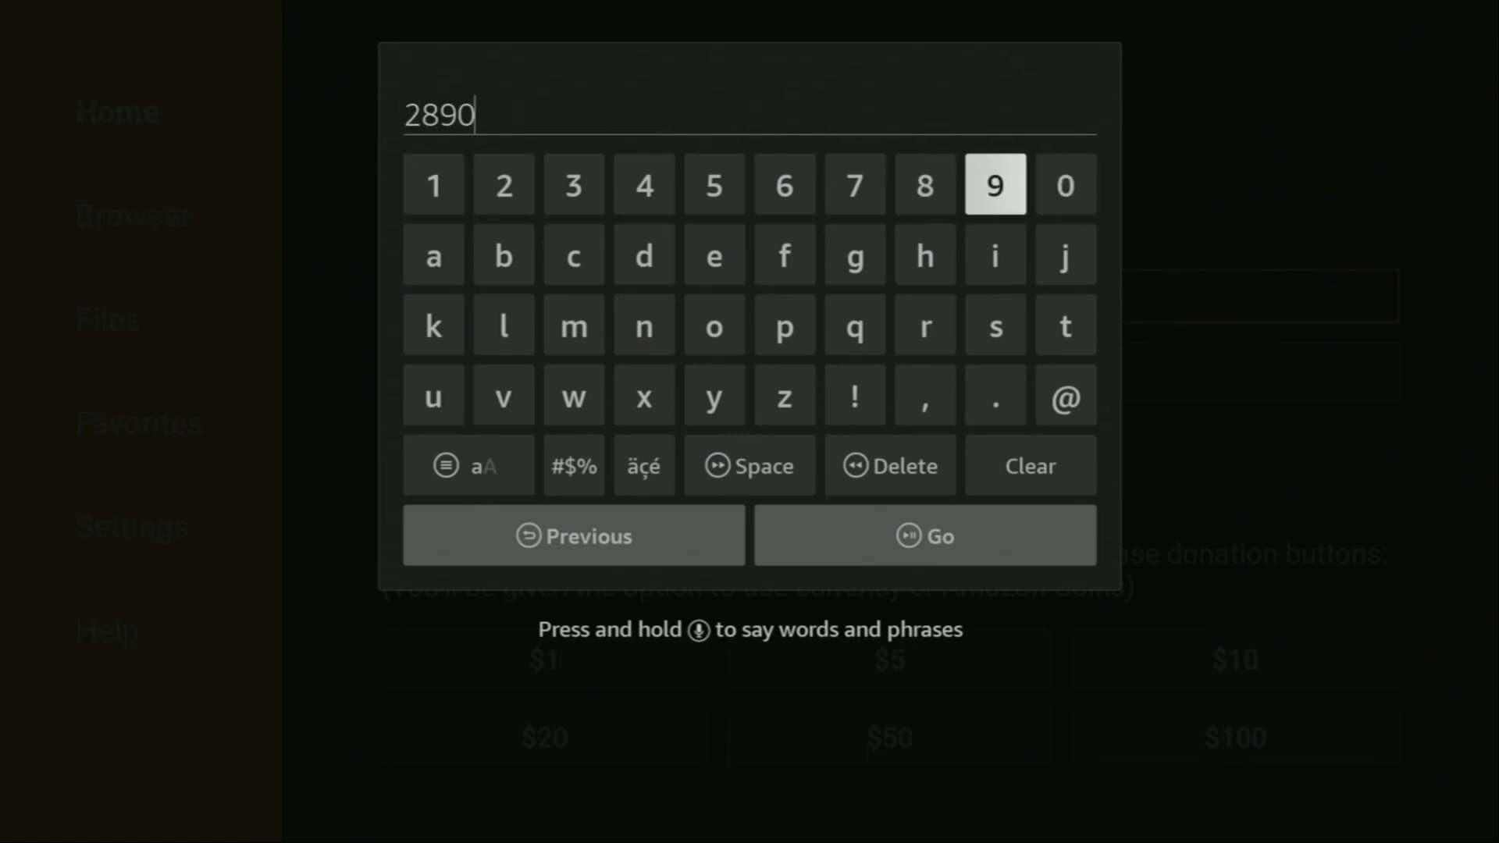
key("Return")
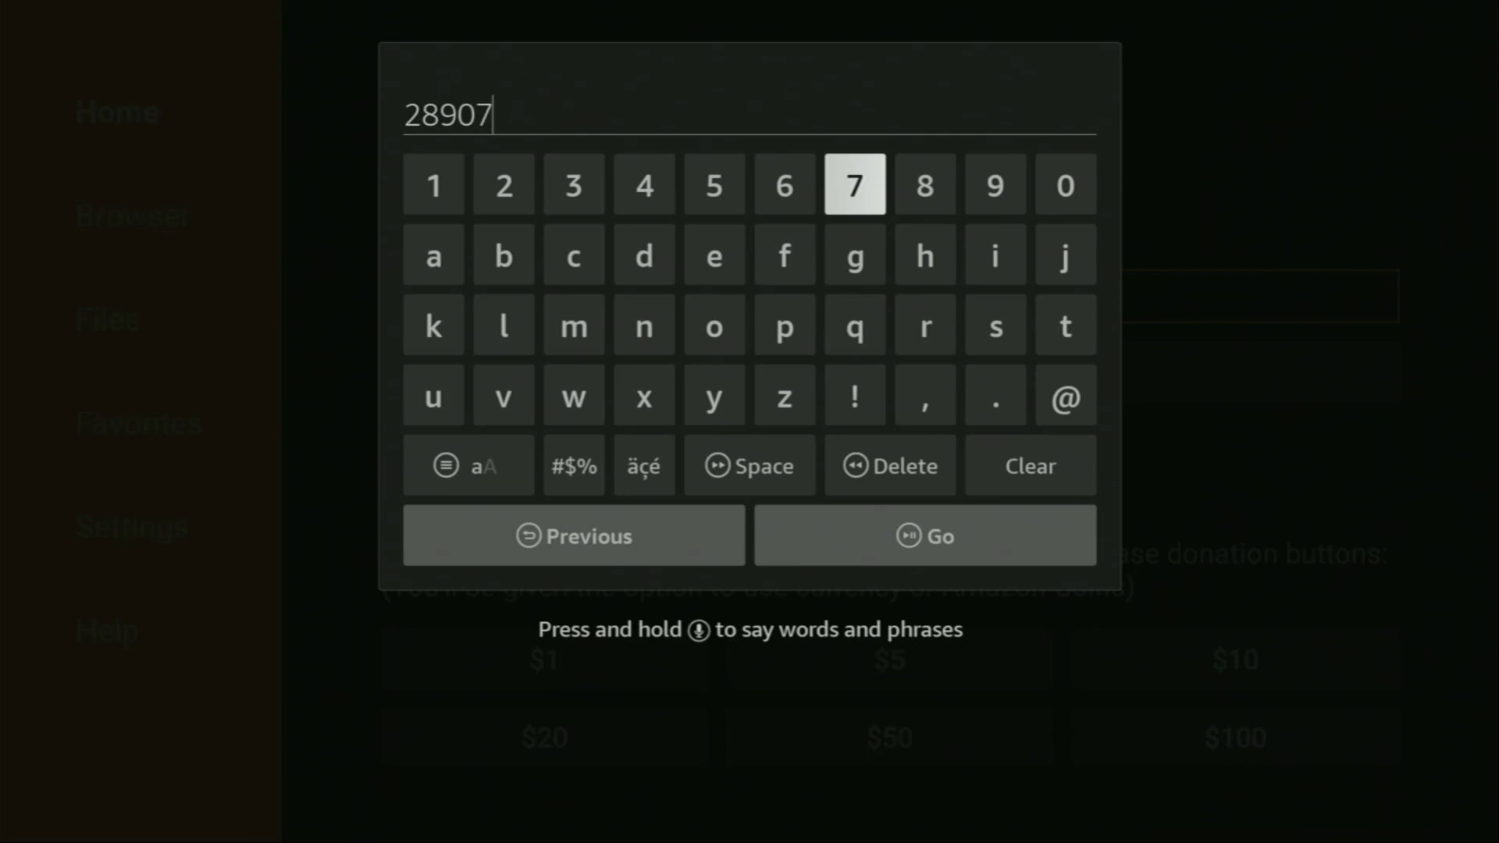
Load the download page for the entered code and show its Browsers category.
key("Down")
key("Down")
key("Down")
key("Down")
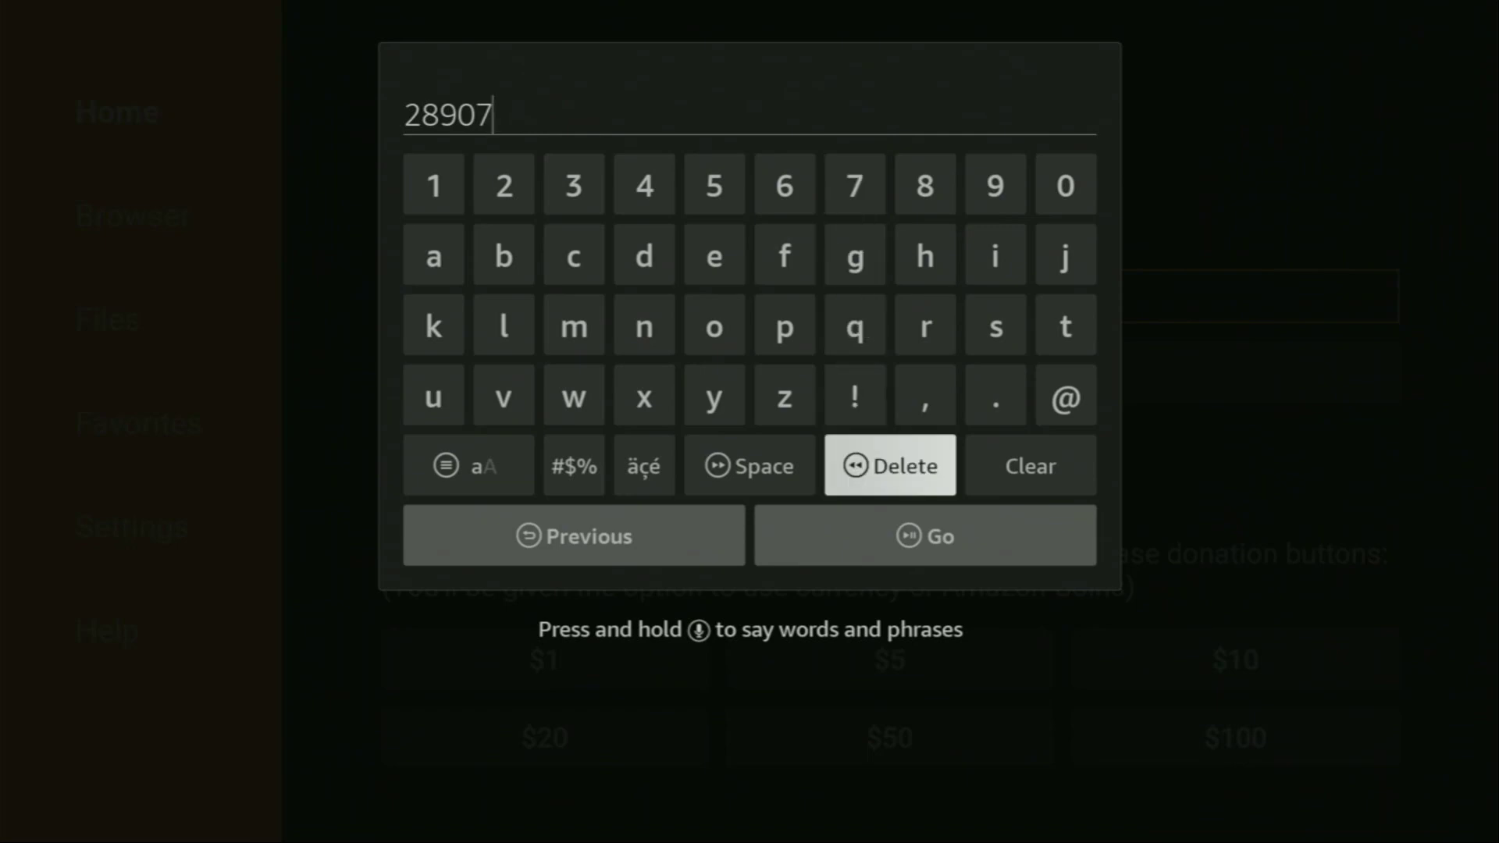
key("Down")
key("Return")
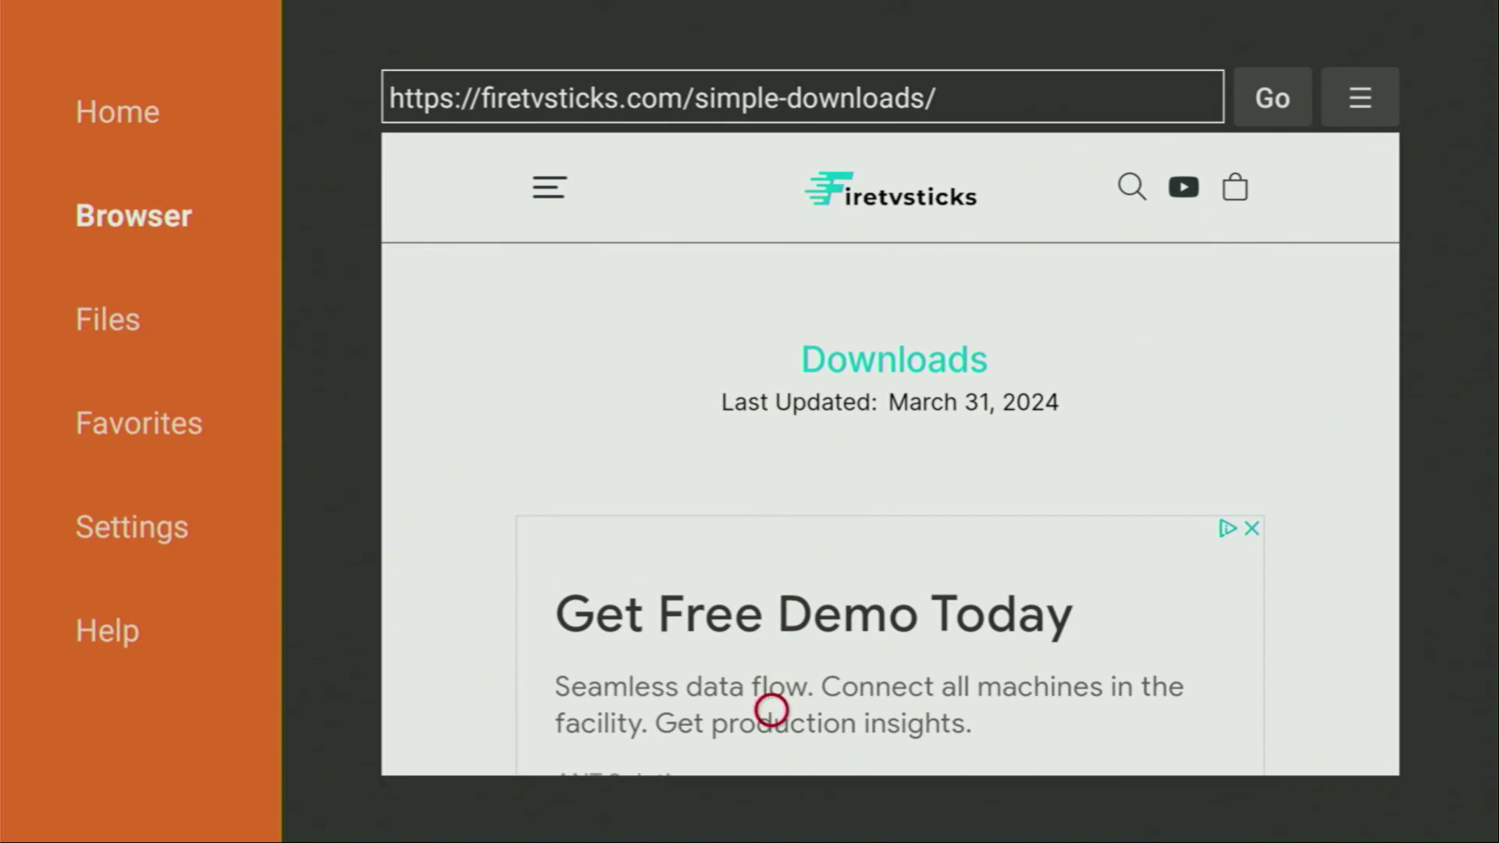
scroll(771, 744, "down", 10)
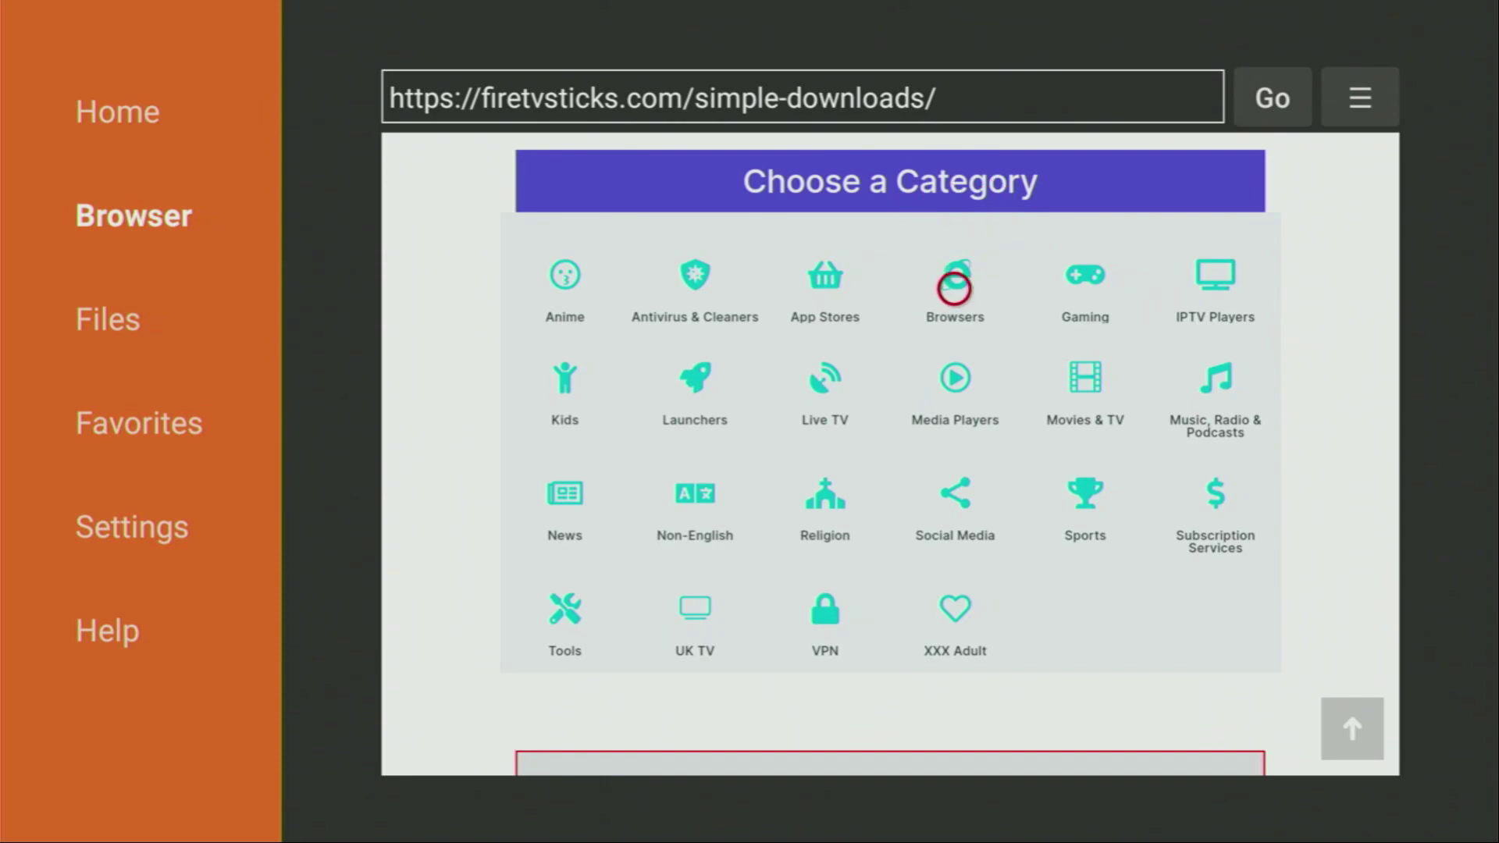
left_click(954, 289)
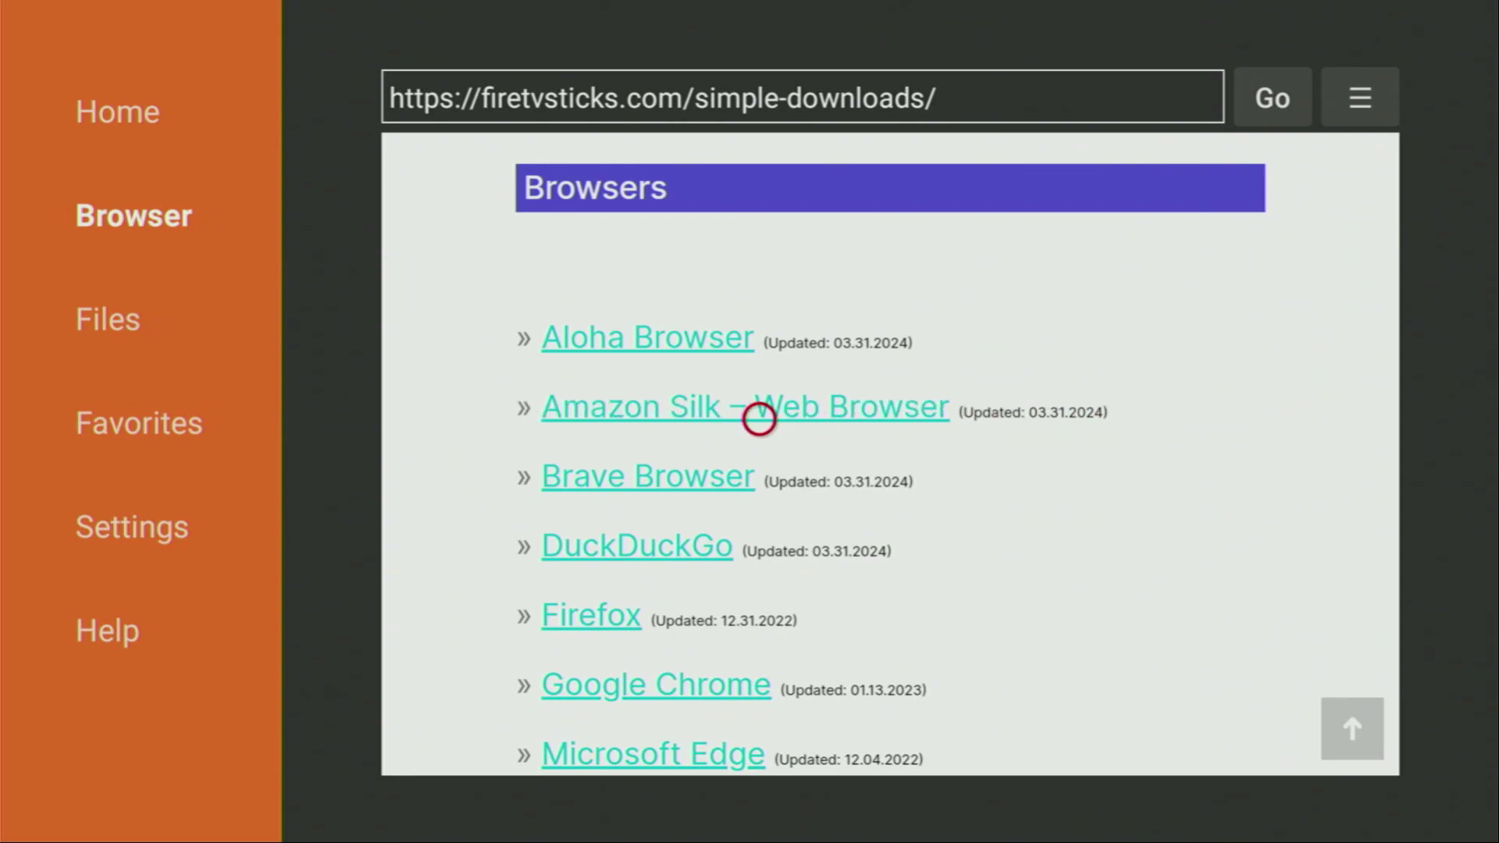
Download Amazon Silk – Web Browser from the Browsers list, dismissing the ad, and install it.
left_click(668, 419)
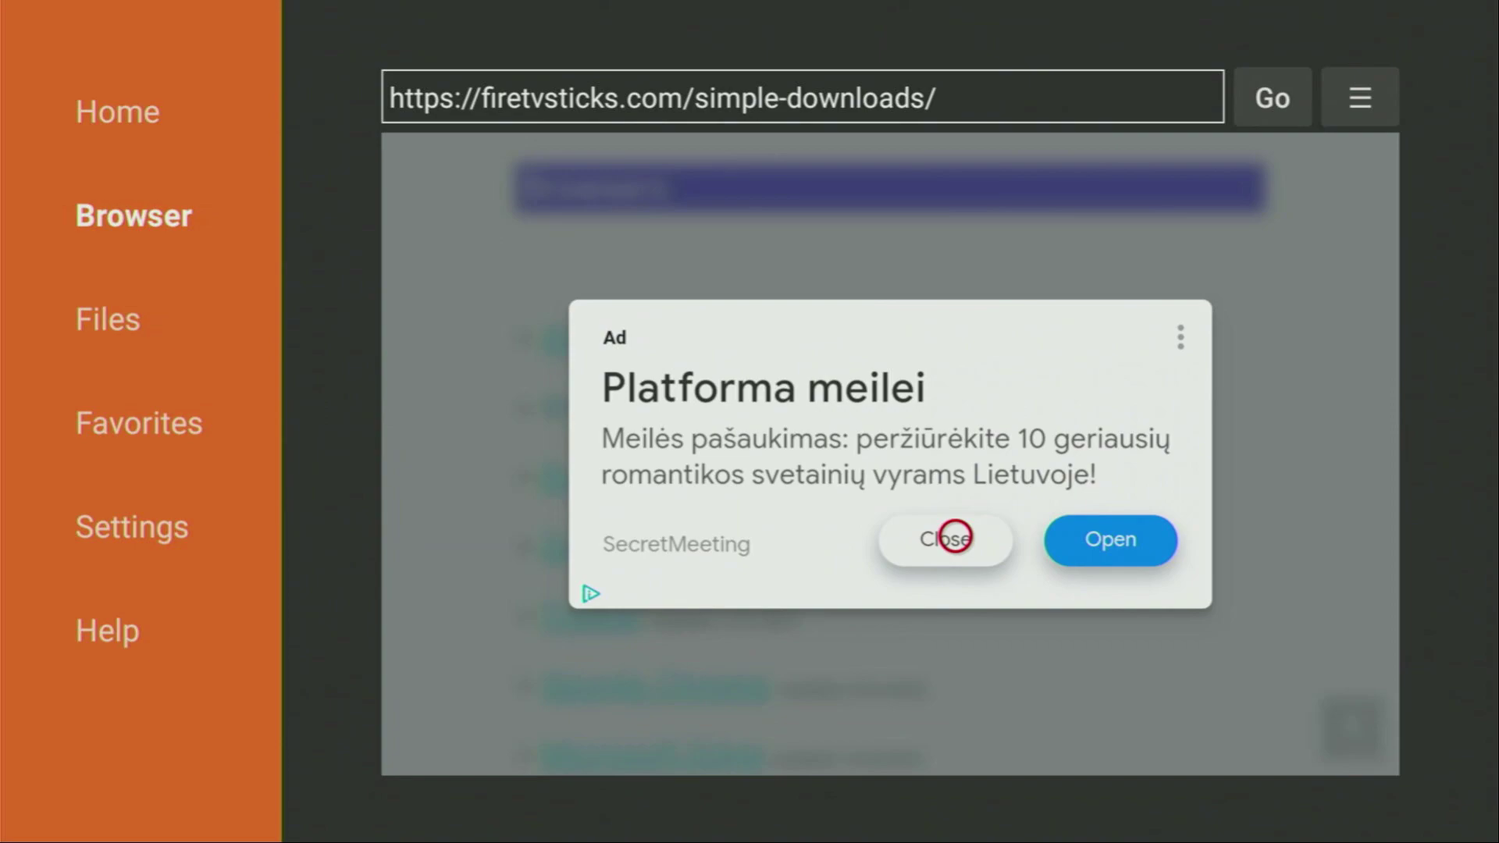
left_click(955, 537)
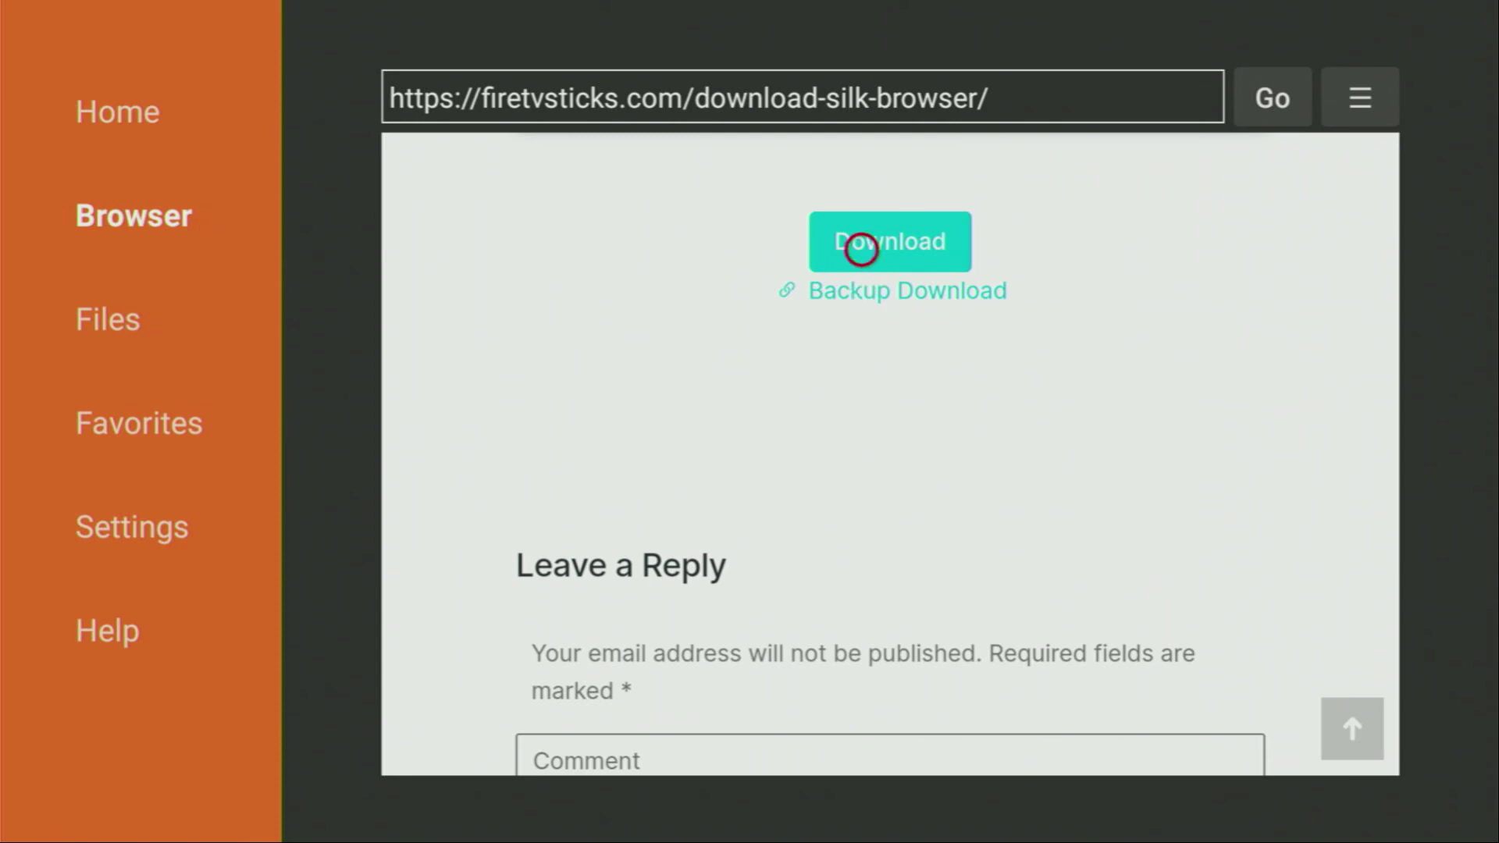
left_click(861, 248)
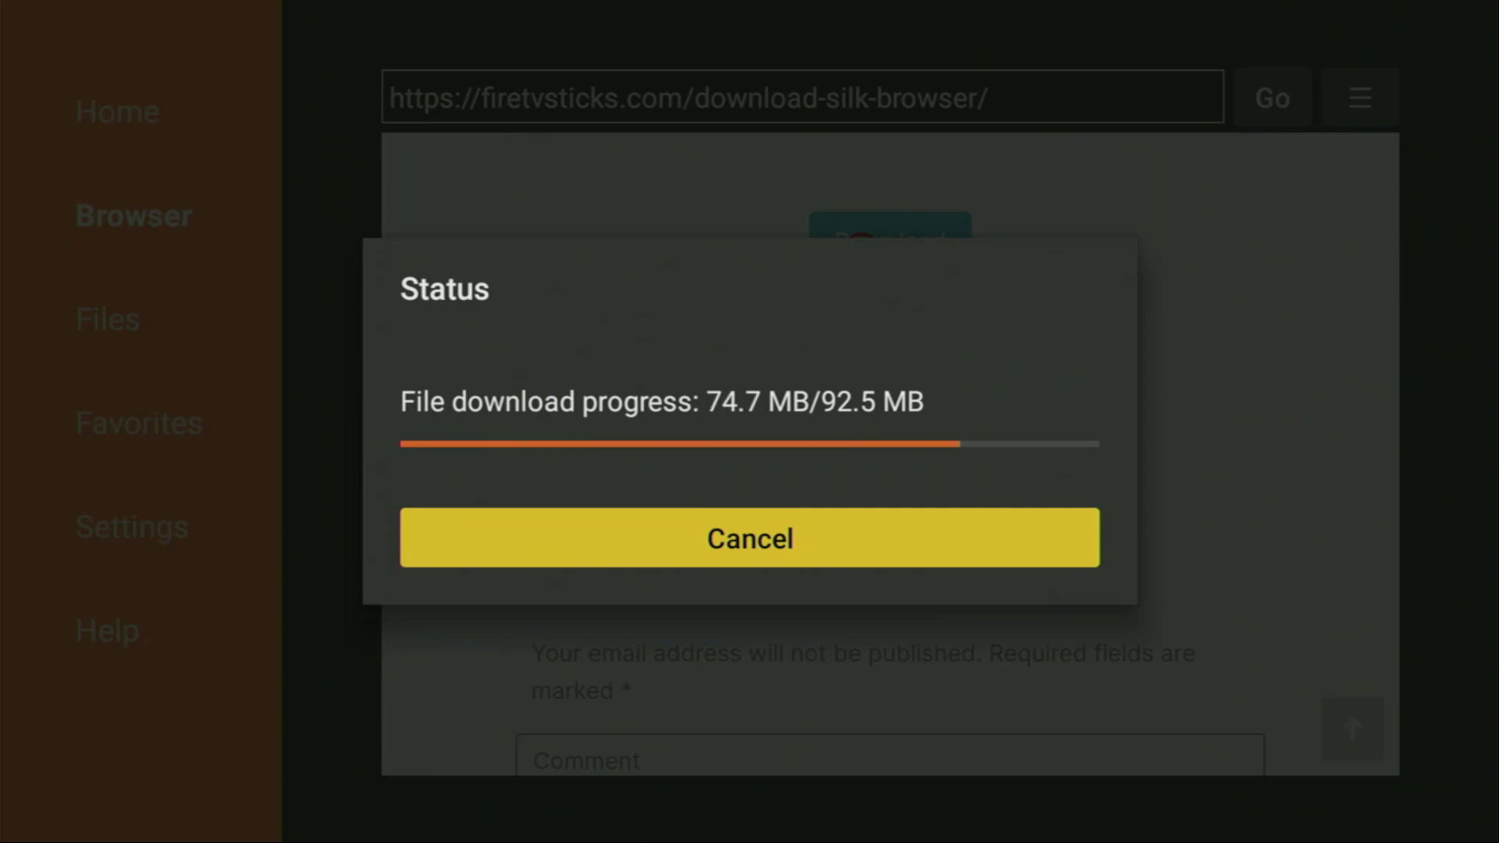
key("Return")
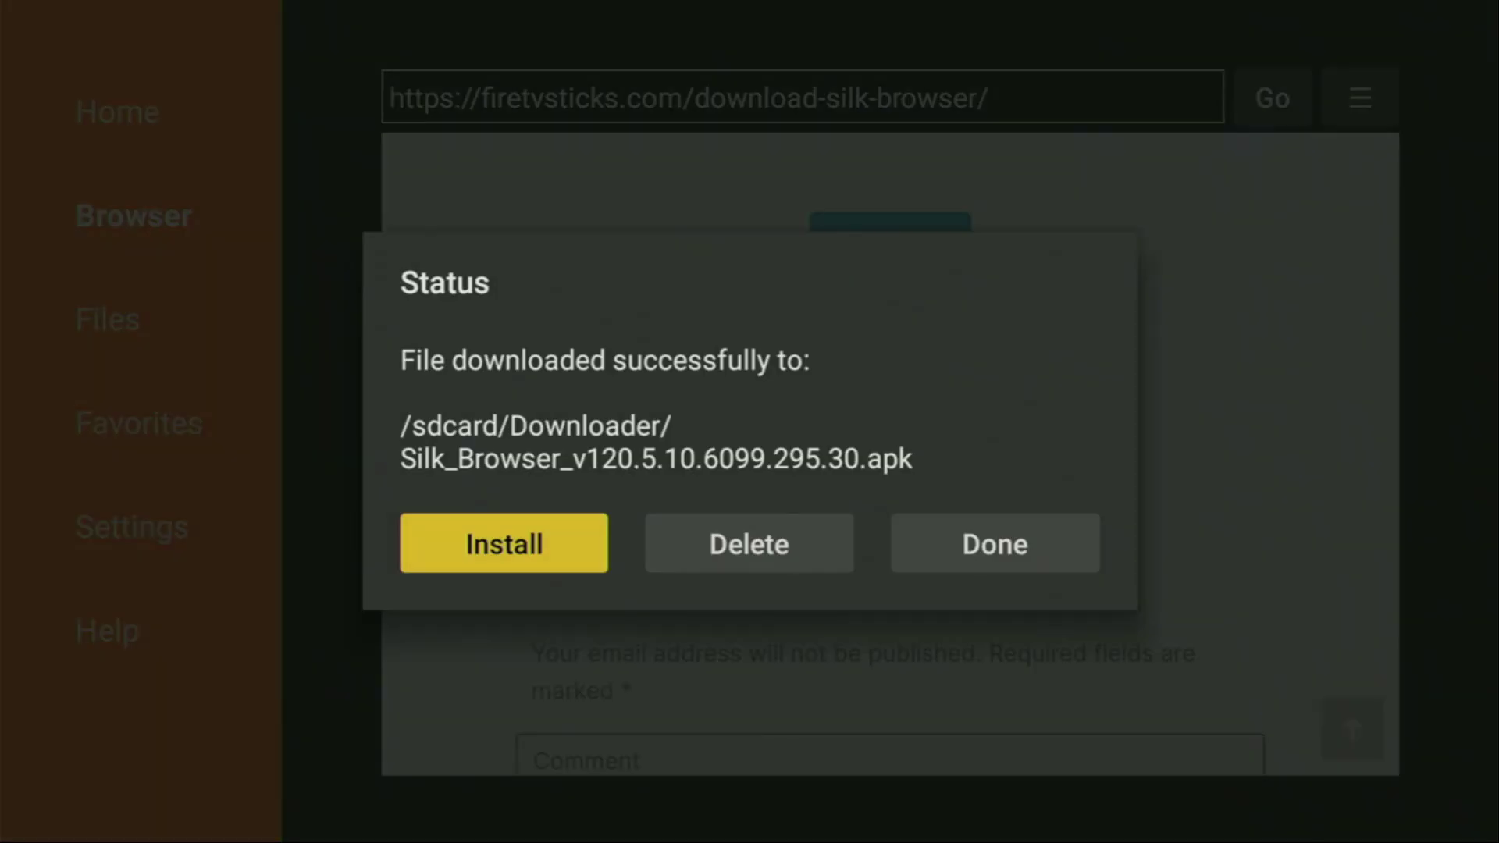
Delete the downloaded installer file Silk_Browser_v120.5.10.6099.295.30.apk.
key("Right")
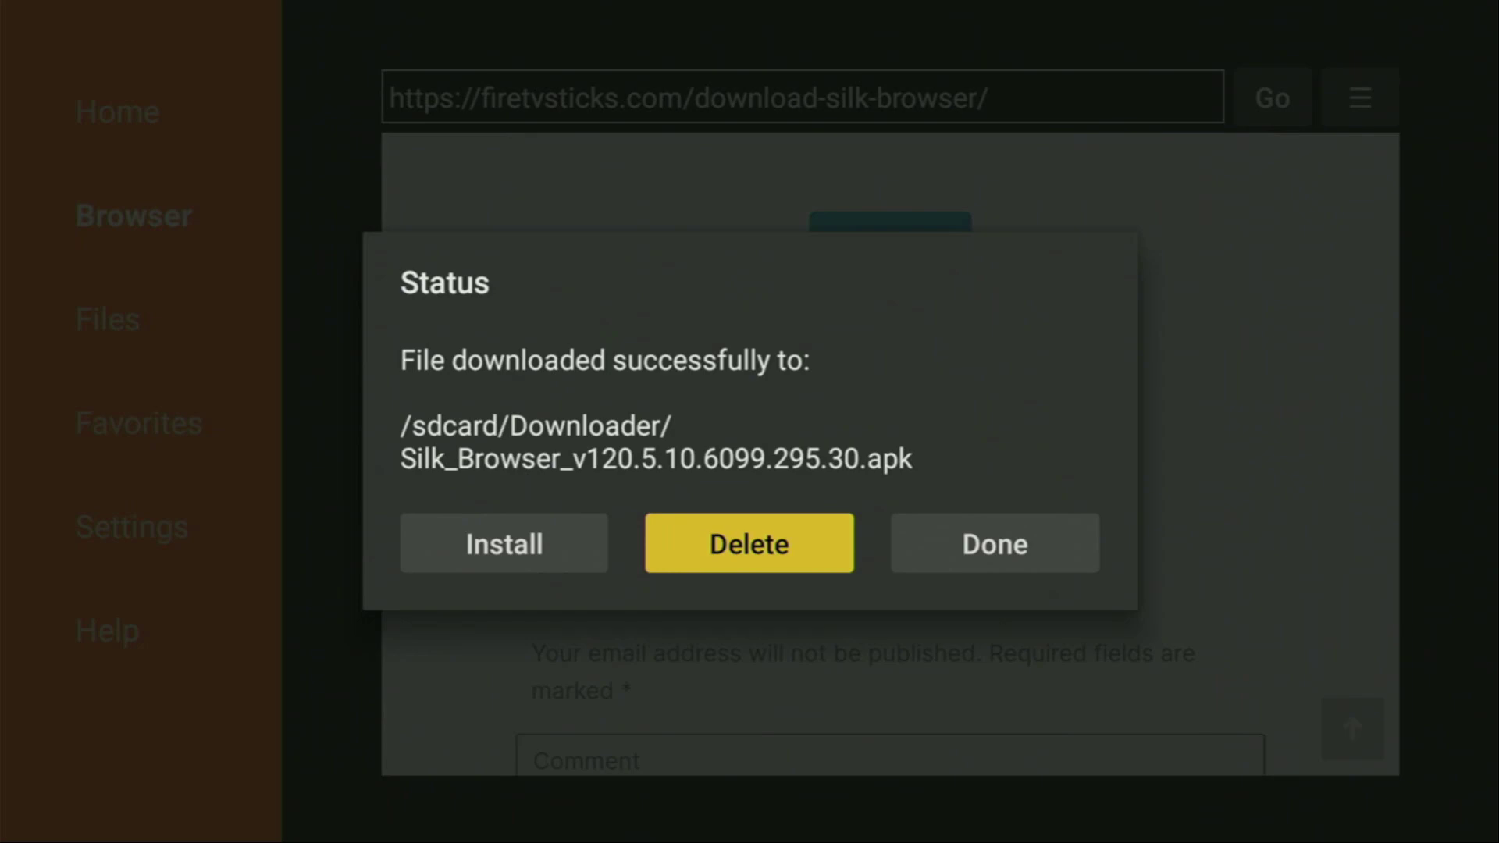
key("Return")
key("Left")
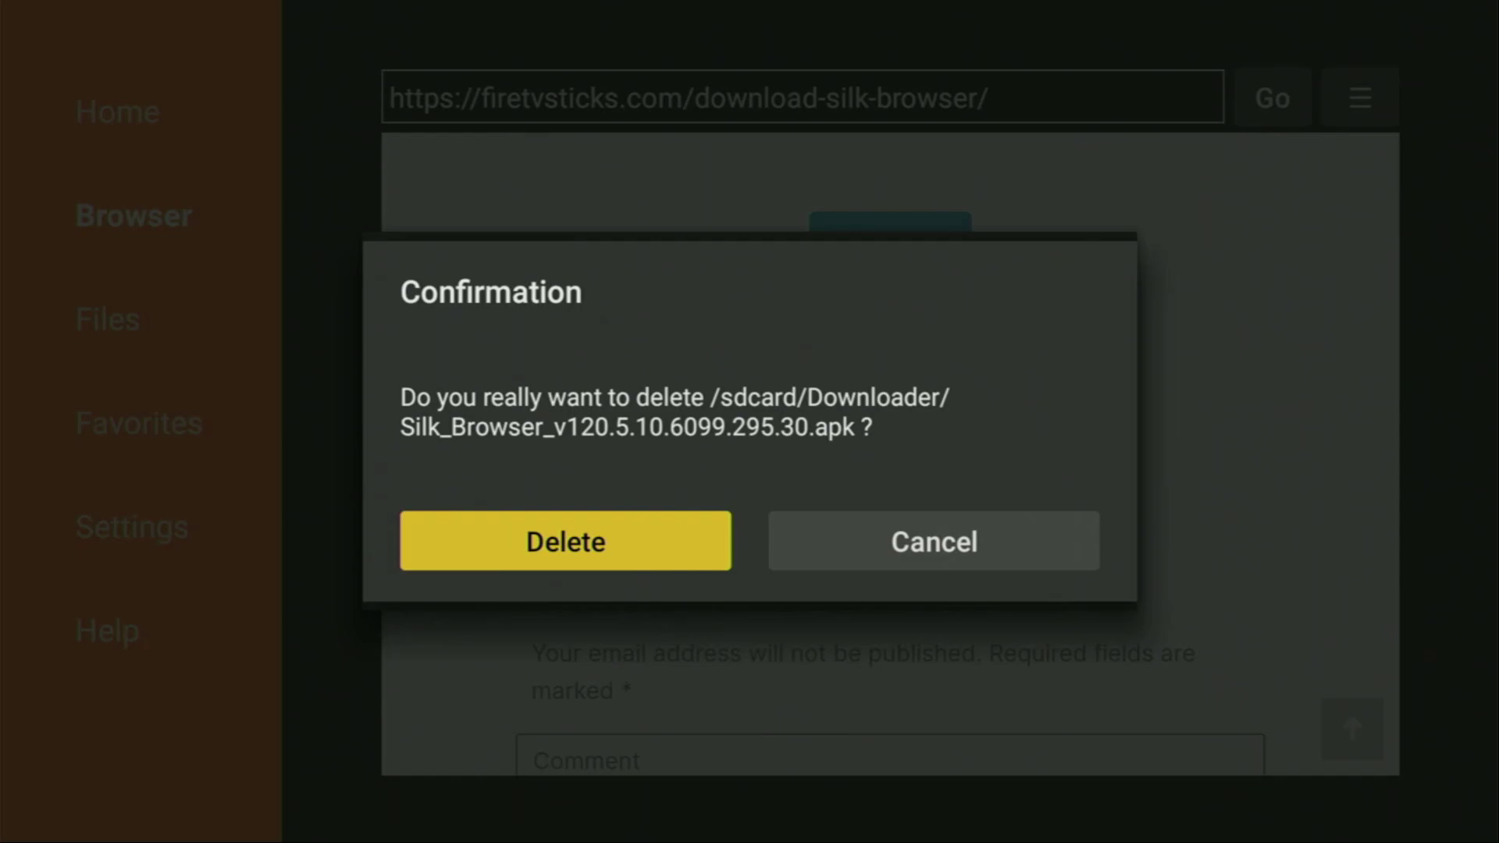
key("Return")
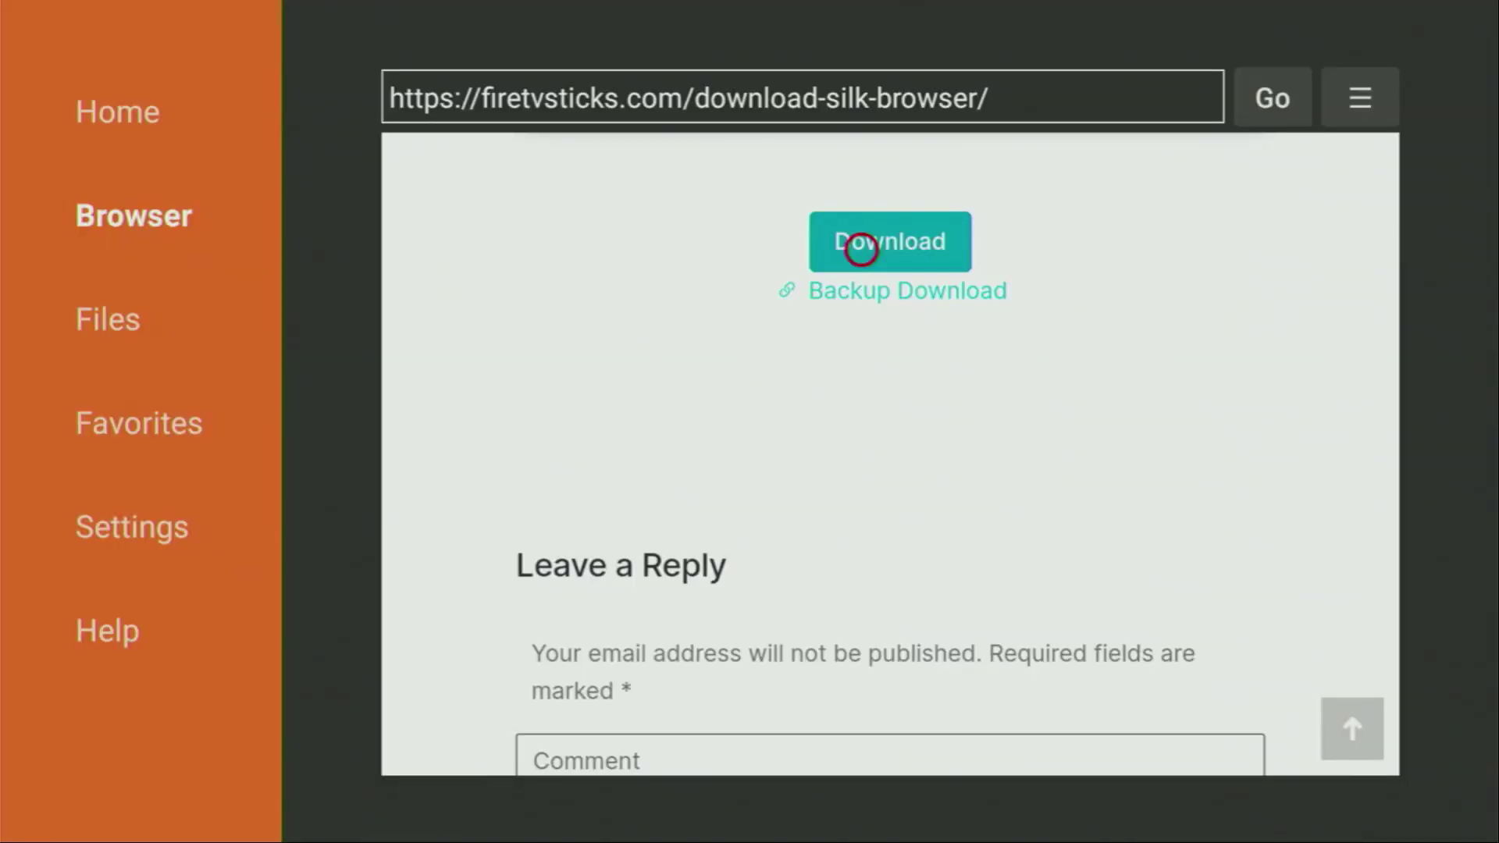
Return to the Fire TV home screen and open the App Library through Your Apps & Channels.
key("Home")
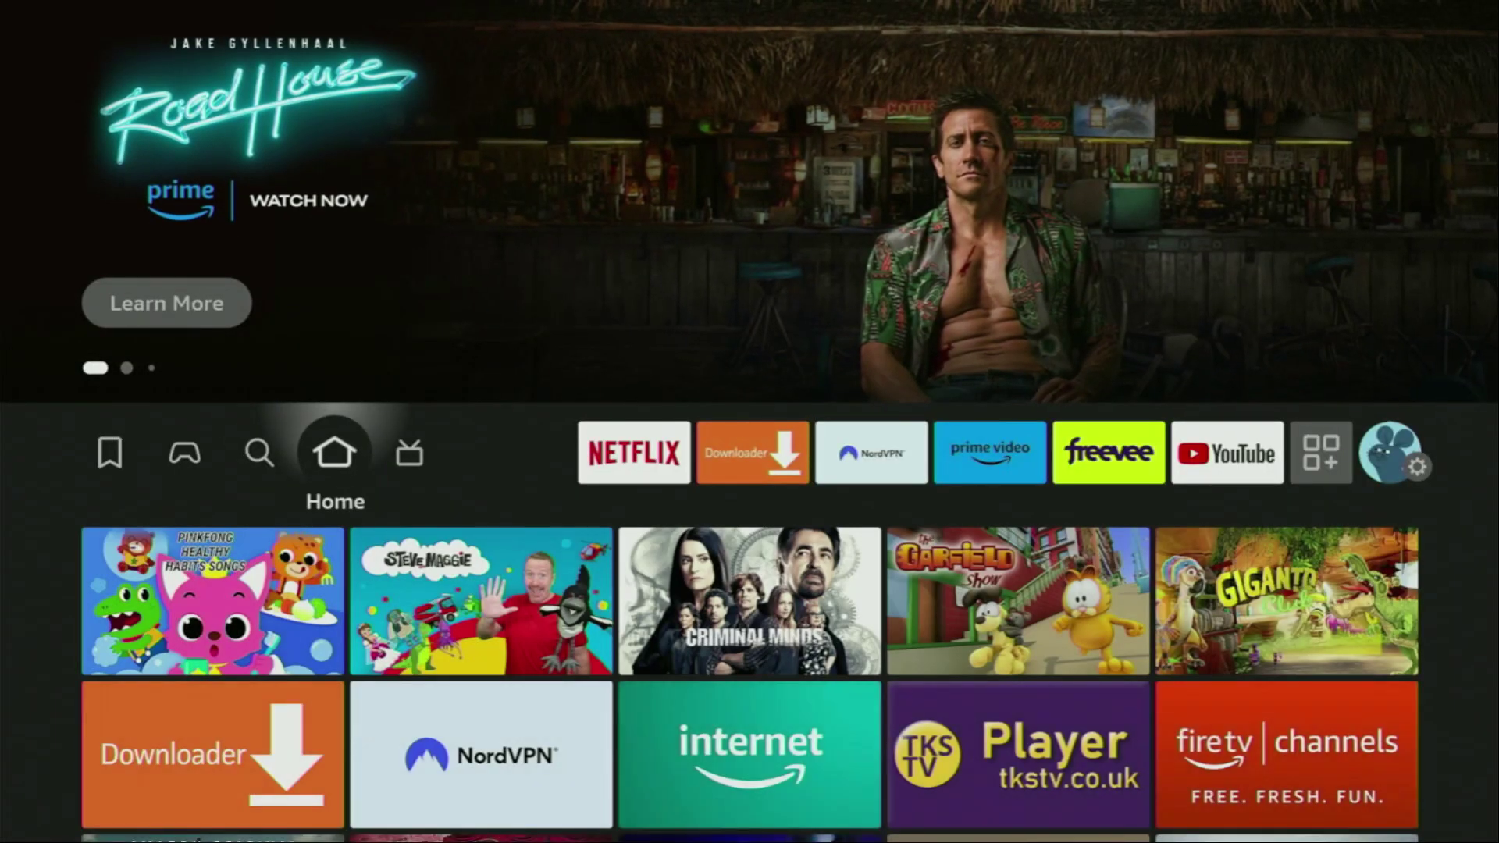
key("Right")
key("Right")
key("Right")
key("Right")
key("Right")
key("Right")
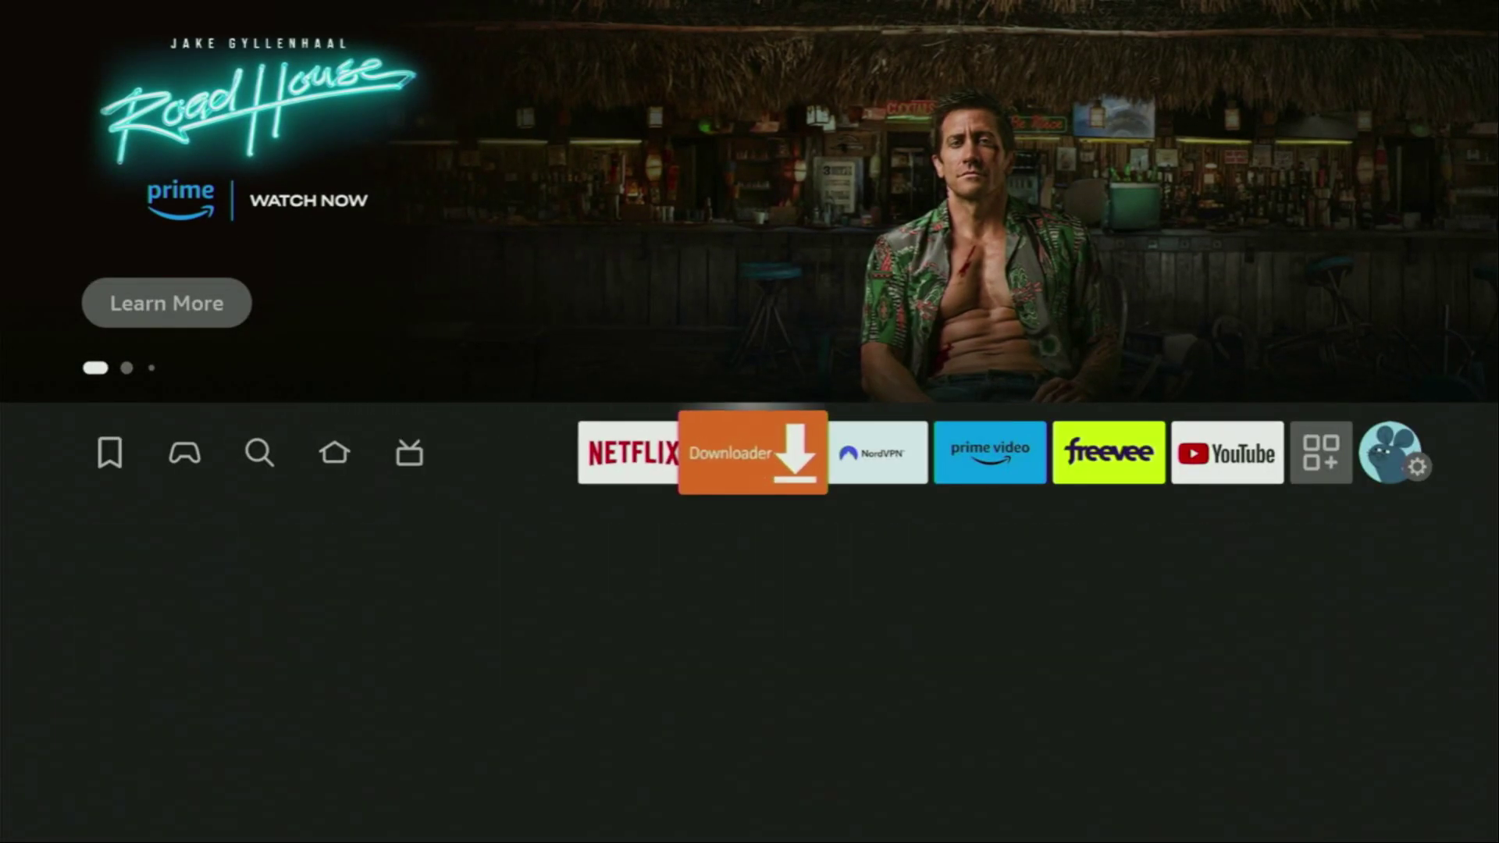
key("Right")
key("Right")
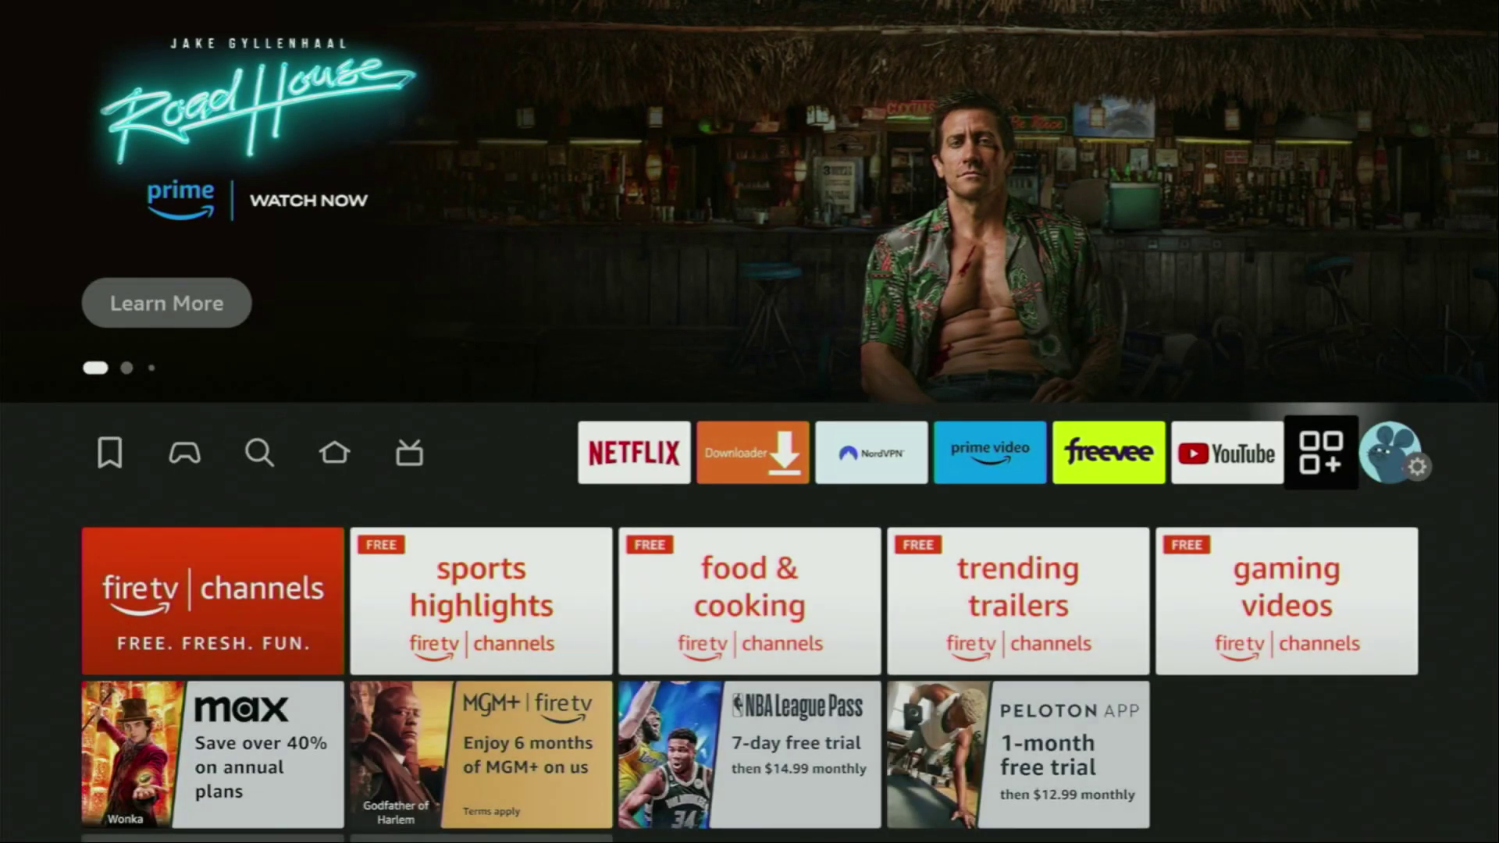
key("Return")
key("Down")
key("Down")
key("Down")
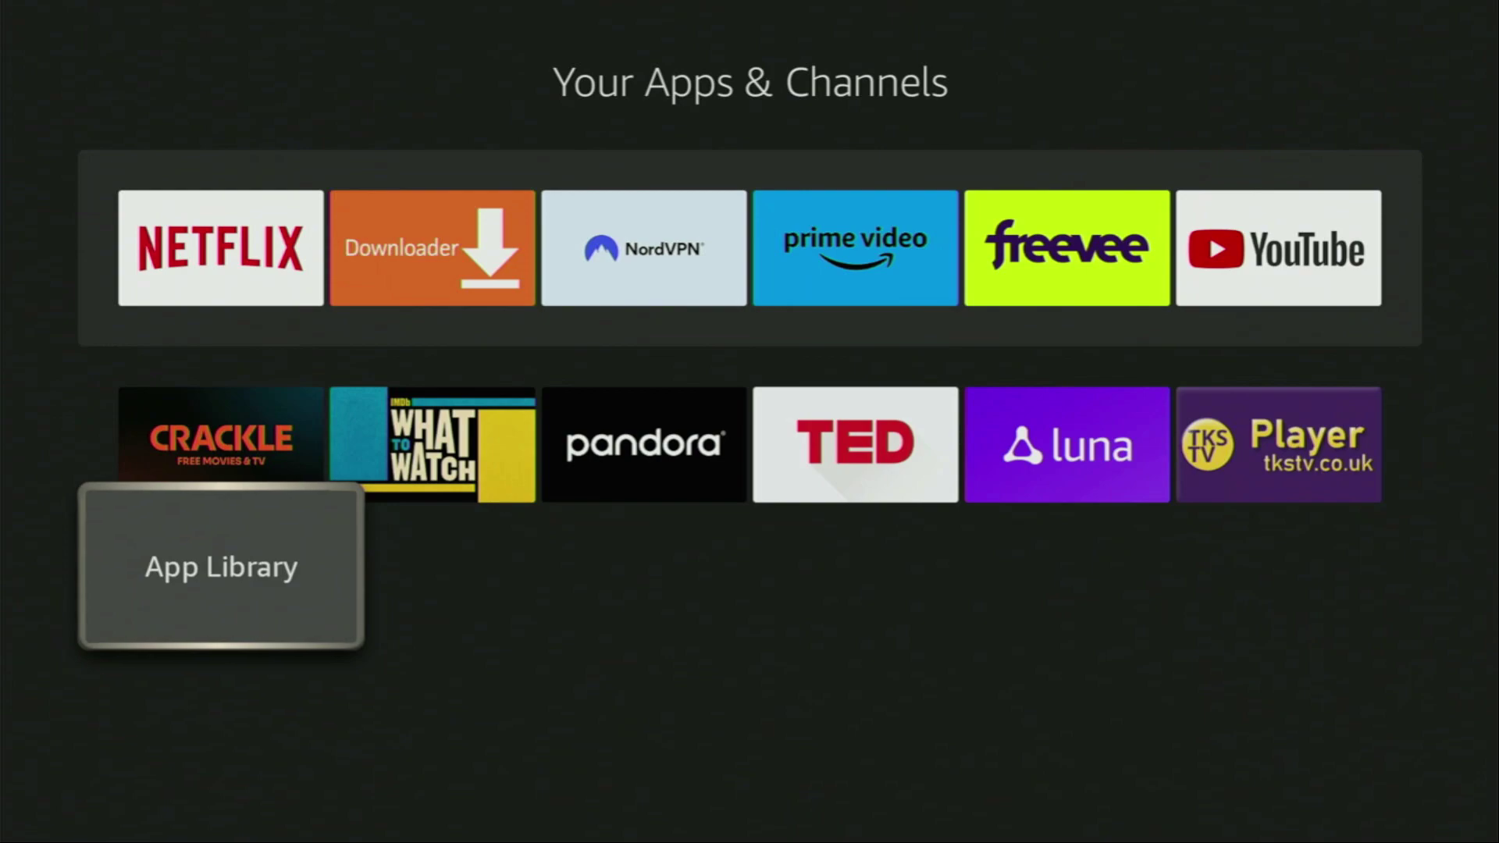
key("Return")
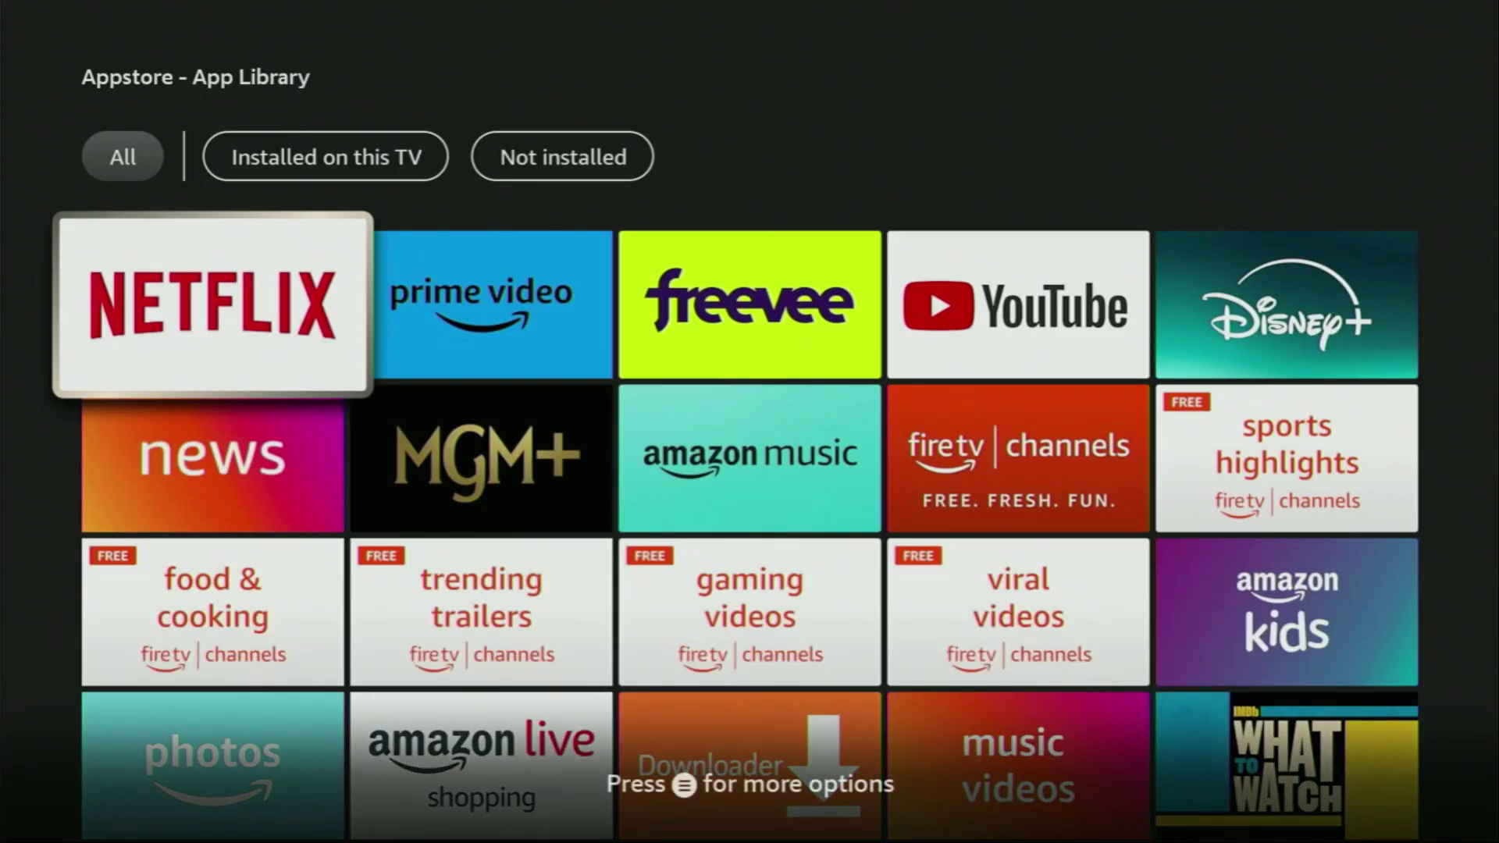
Find the internet app at the end of the App Library and set it to show on Your Apps.
key("Down")
key("Down")
key("Down")
key("Down")
key("Down")
key("Down")
key("Down")
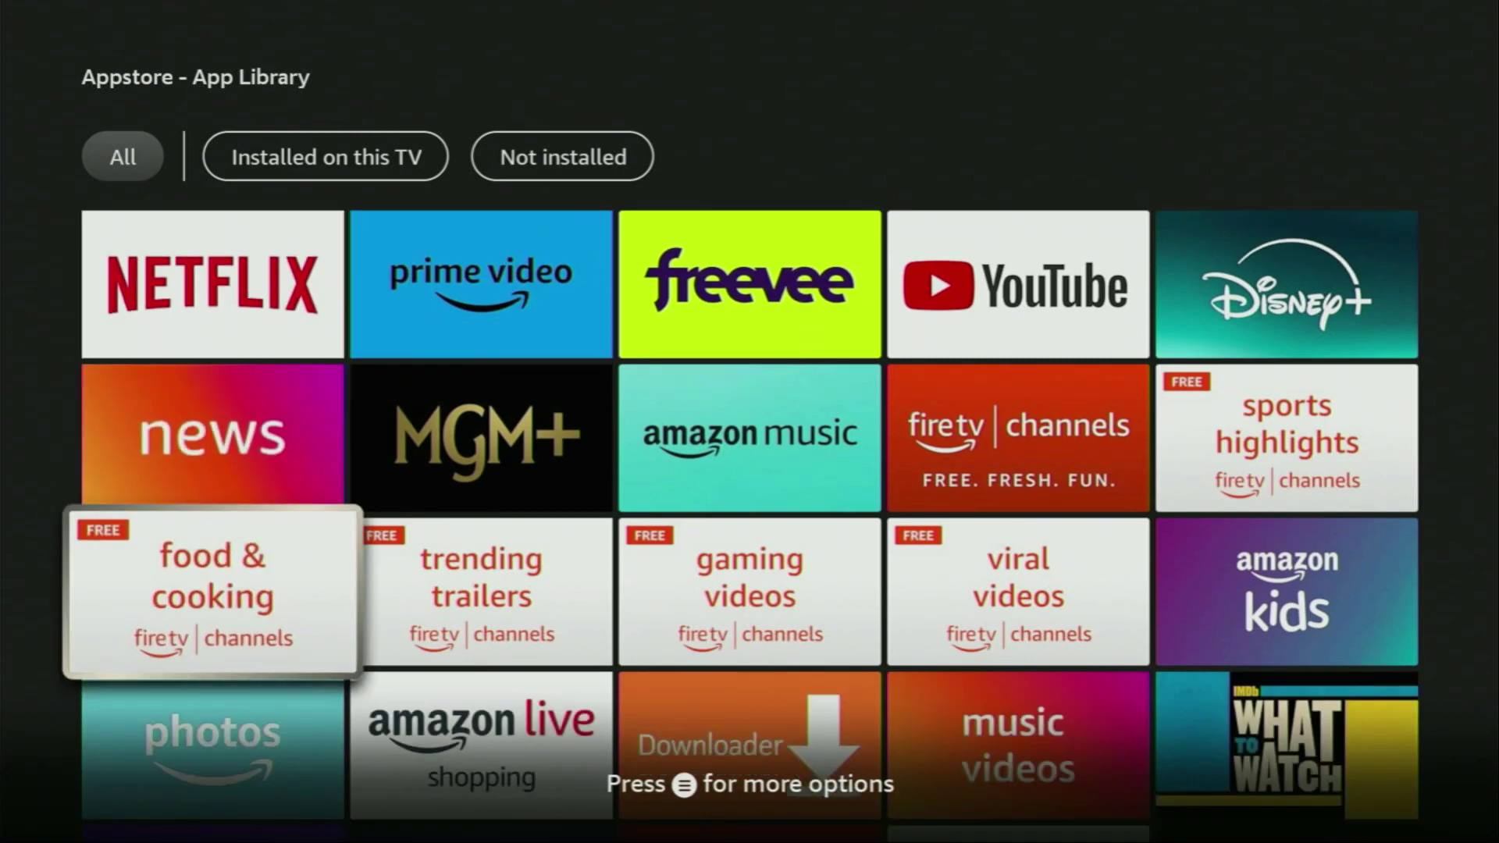
key("Down")
key("Down")
key("Down")
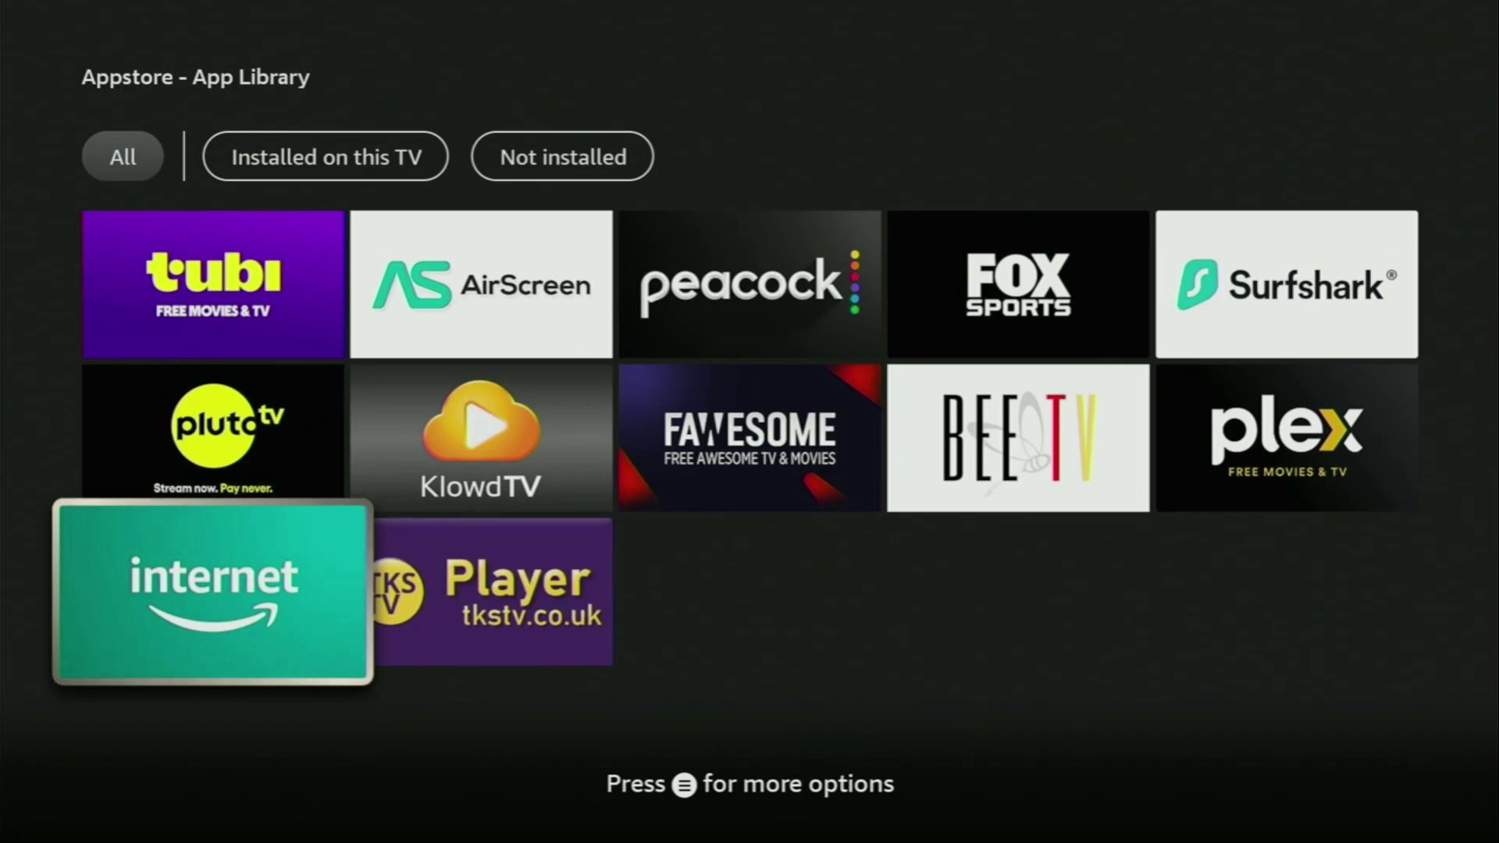
key("Menu")
key("Down")
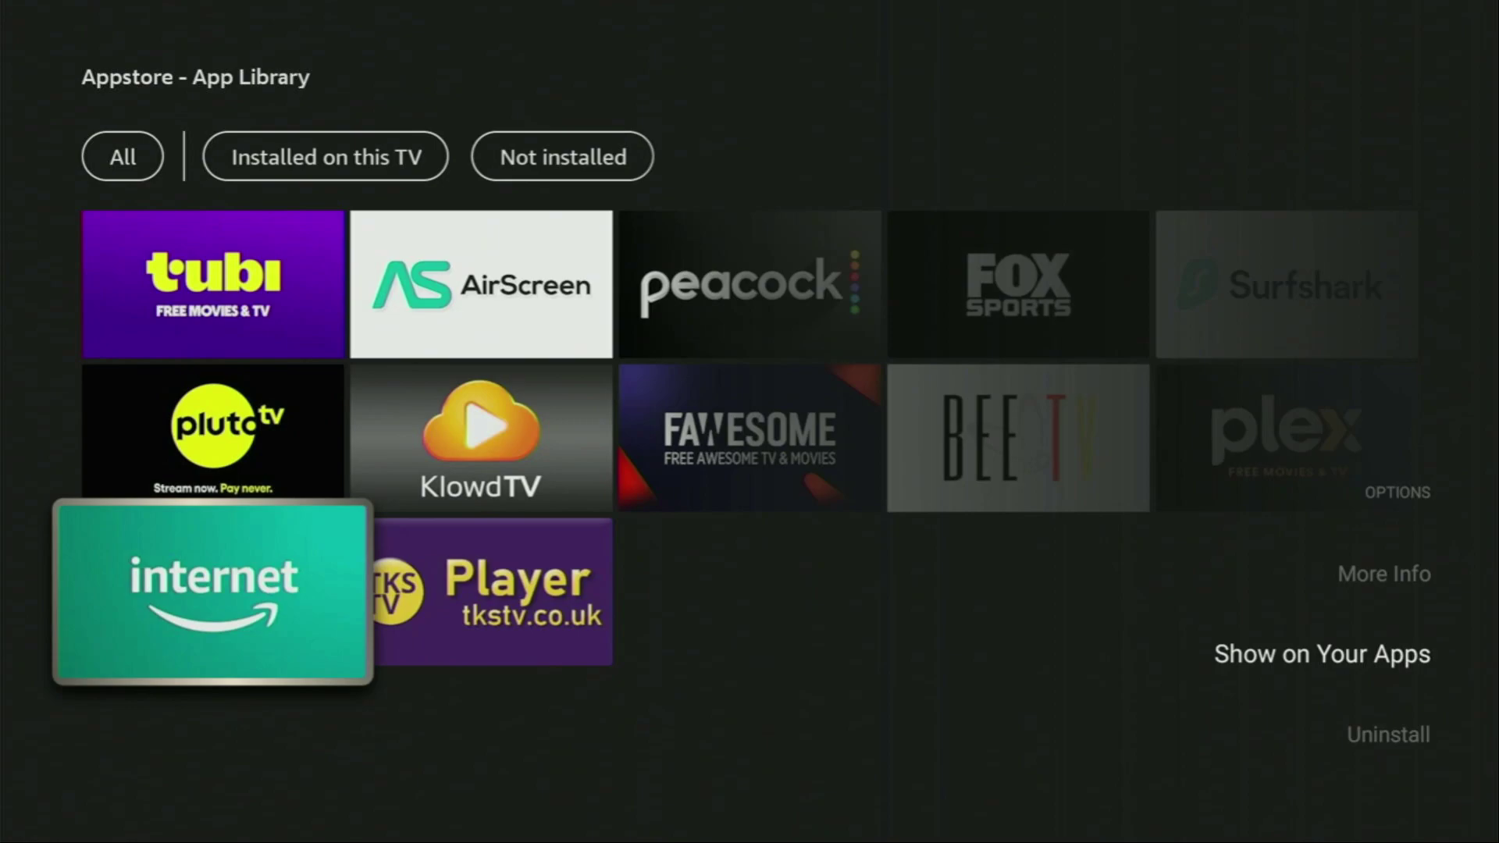
key("Return")
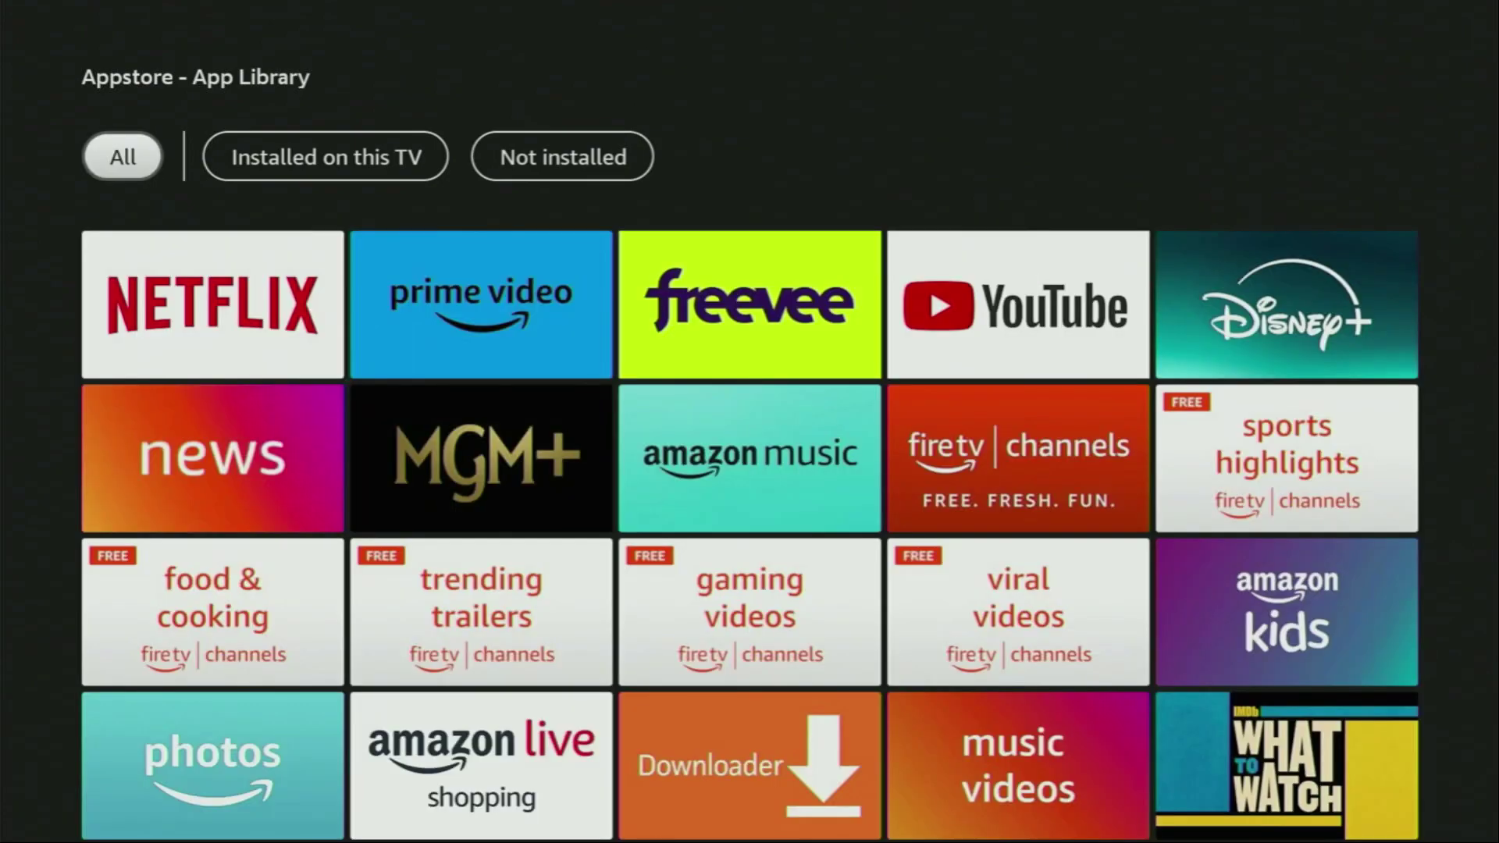
Go back to Your Apps & Channels and look over the app tiles, including internet.
key("Up")
key("Up")
key("Up")
key("Up")
key("Escape")
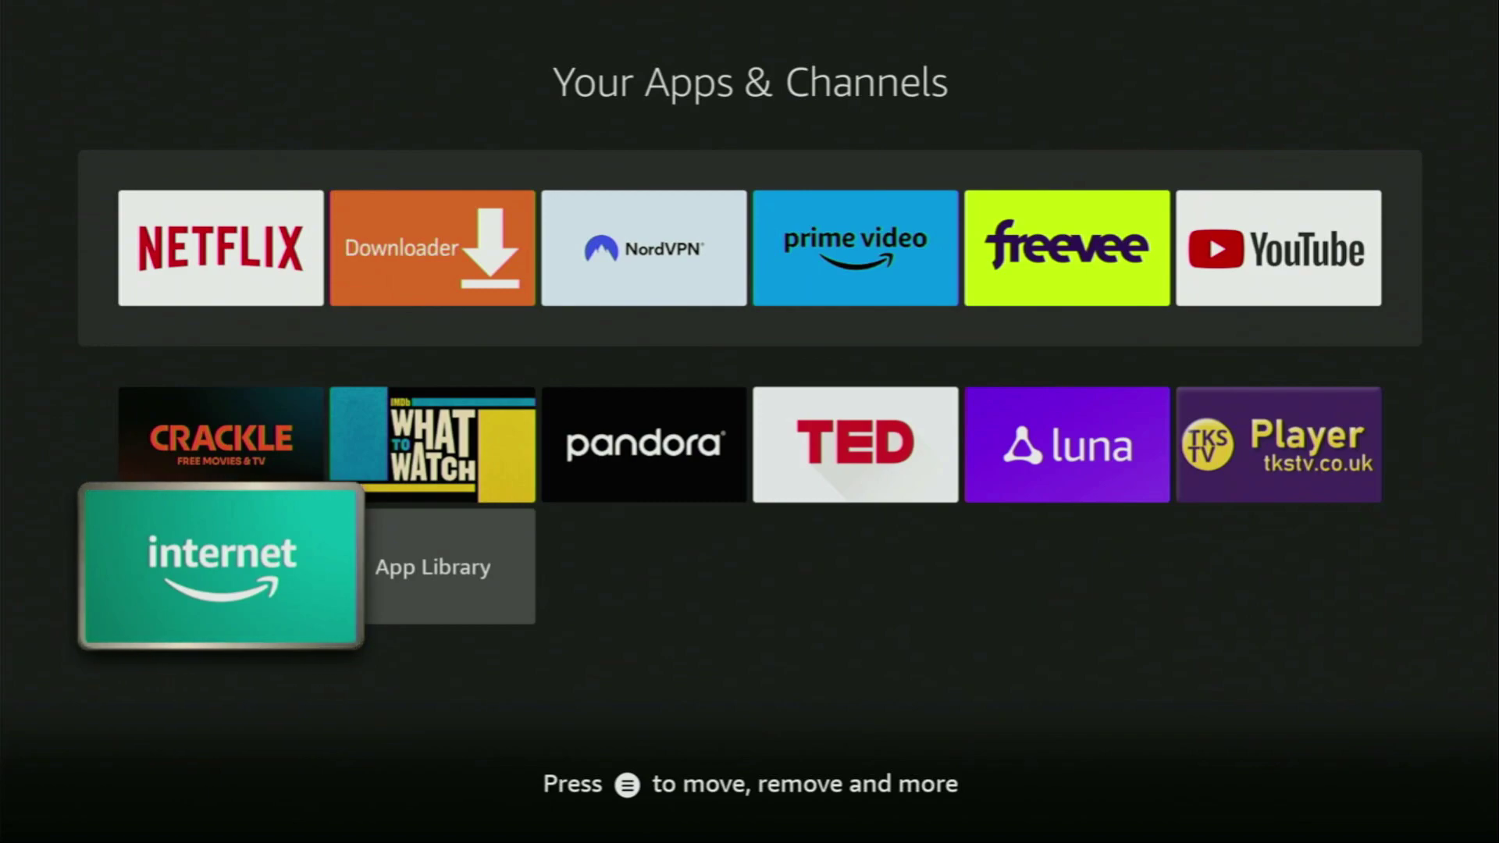
key("Up")
key("Right")
key("Right")
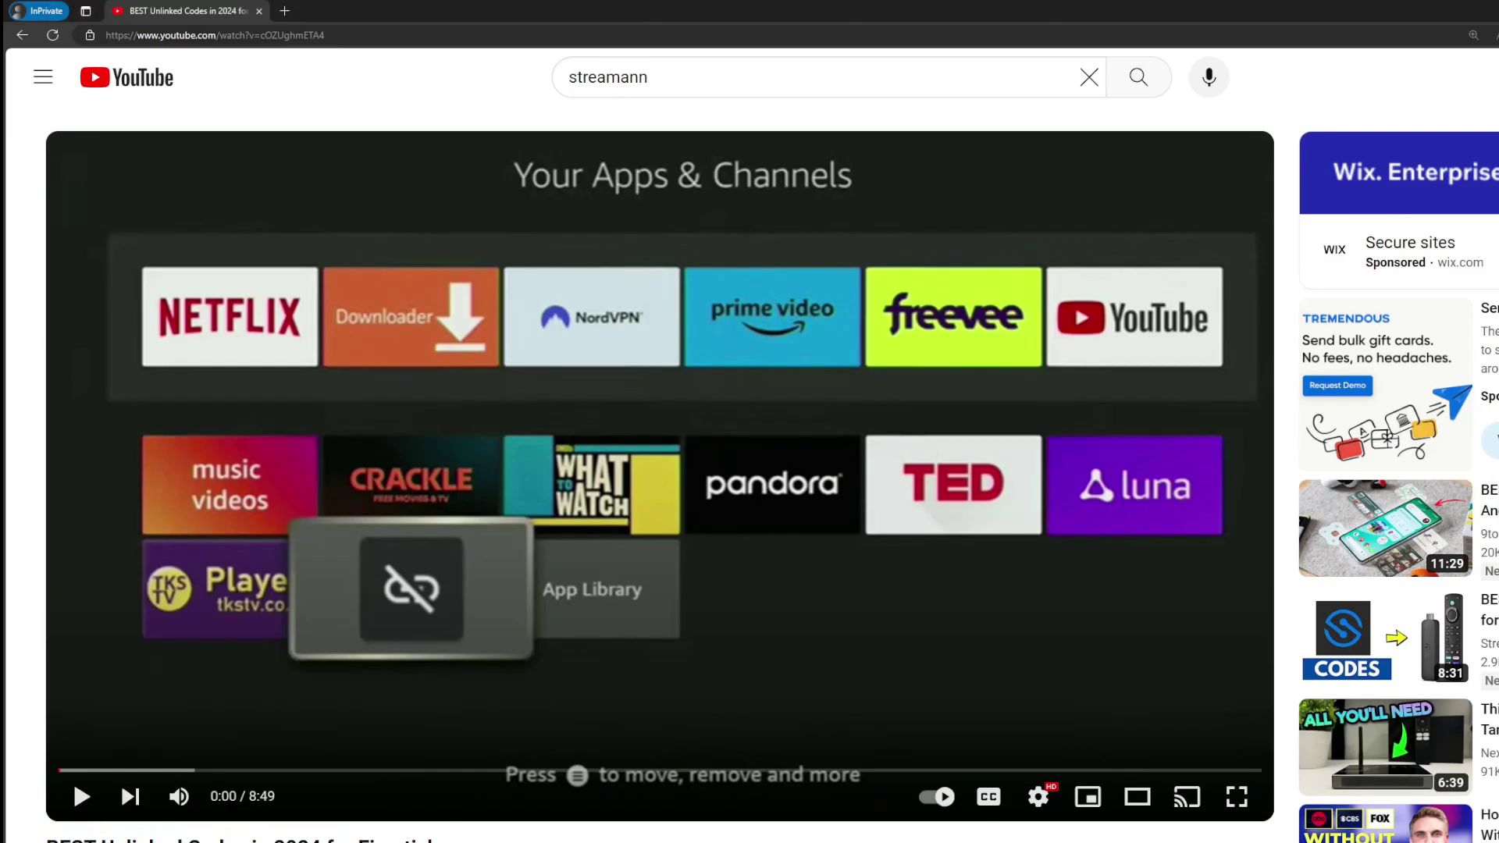
scroll(500, 531, "down", 7)
left_click(580, 469)
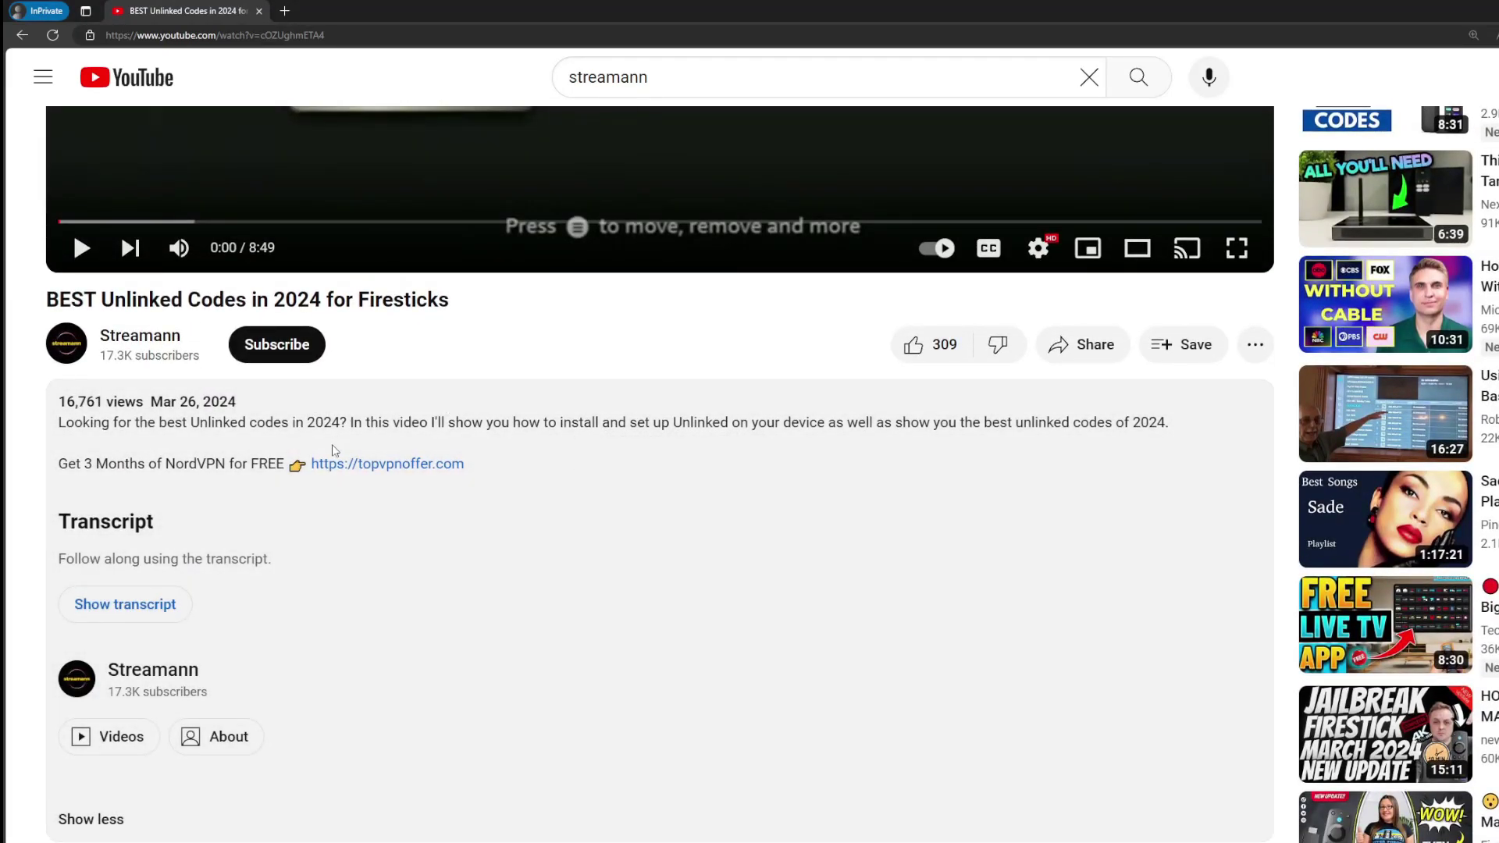
scroll(435, 465, "down", 5)
left_click_drag(461, 642, 385, 634)
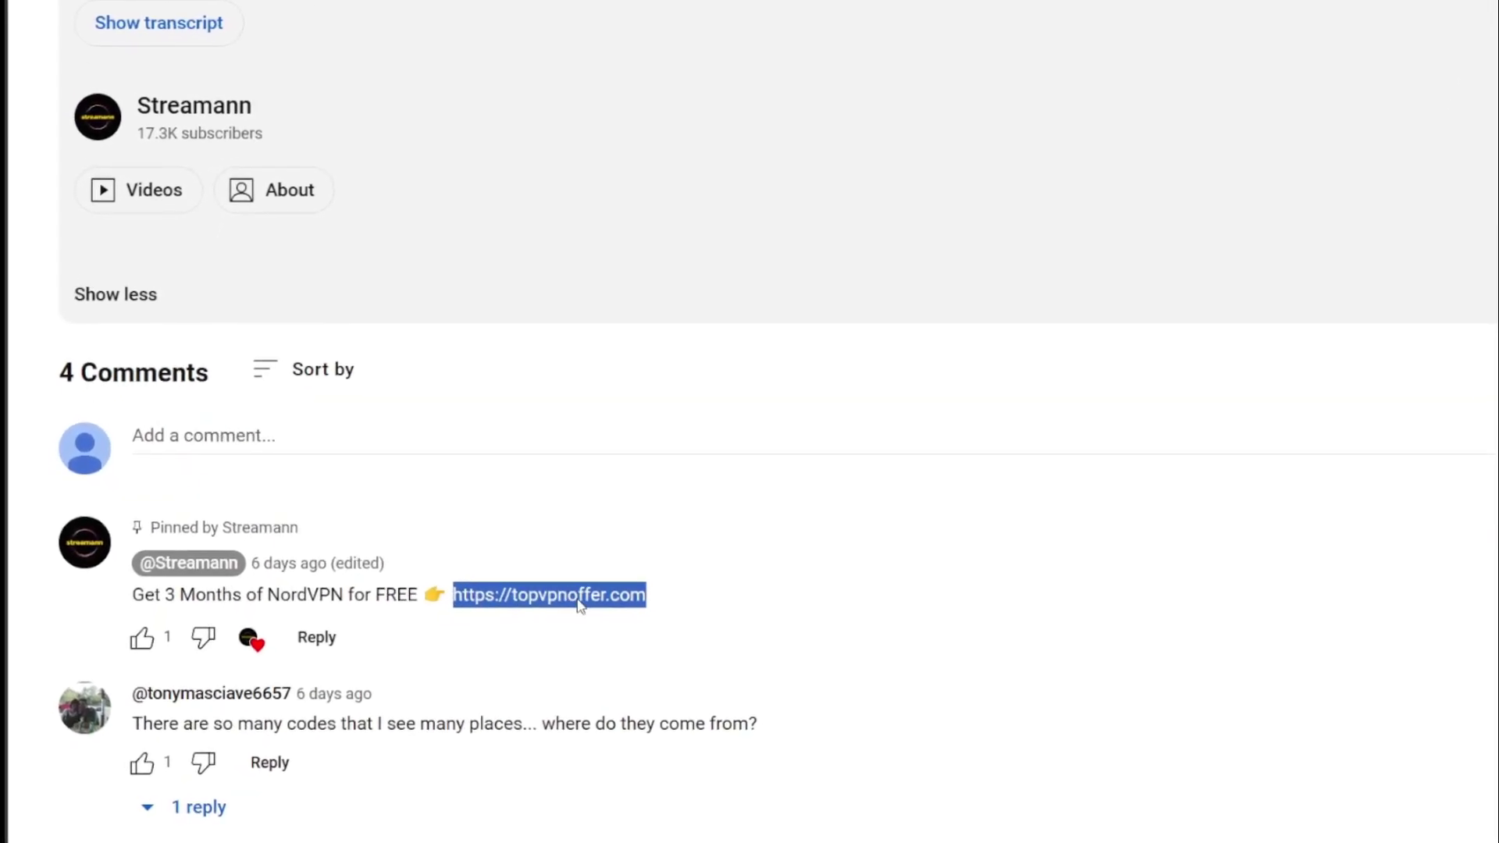
left_click(619, 585)
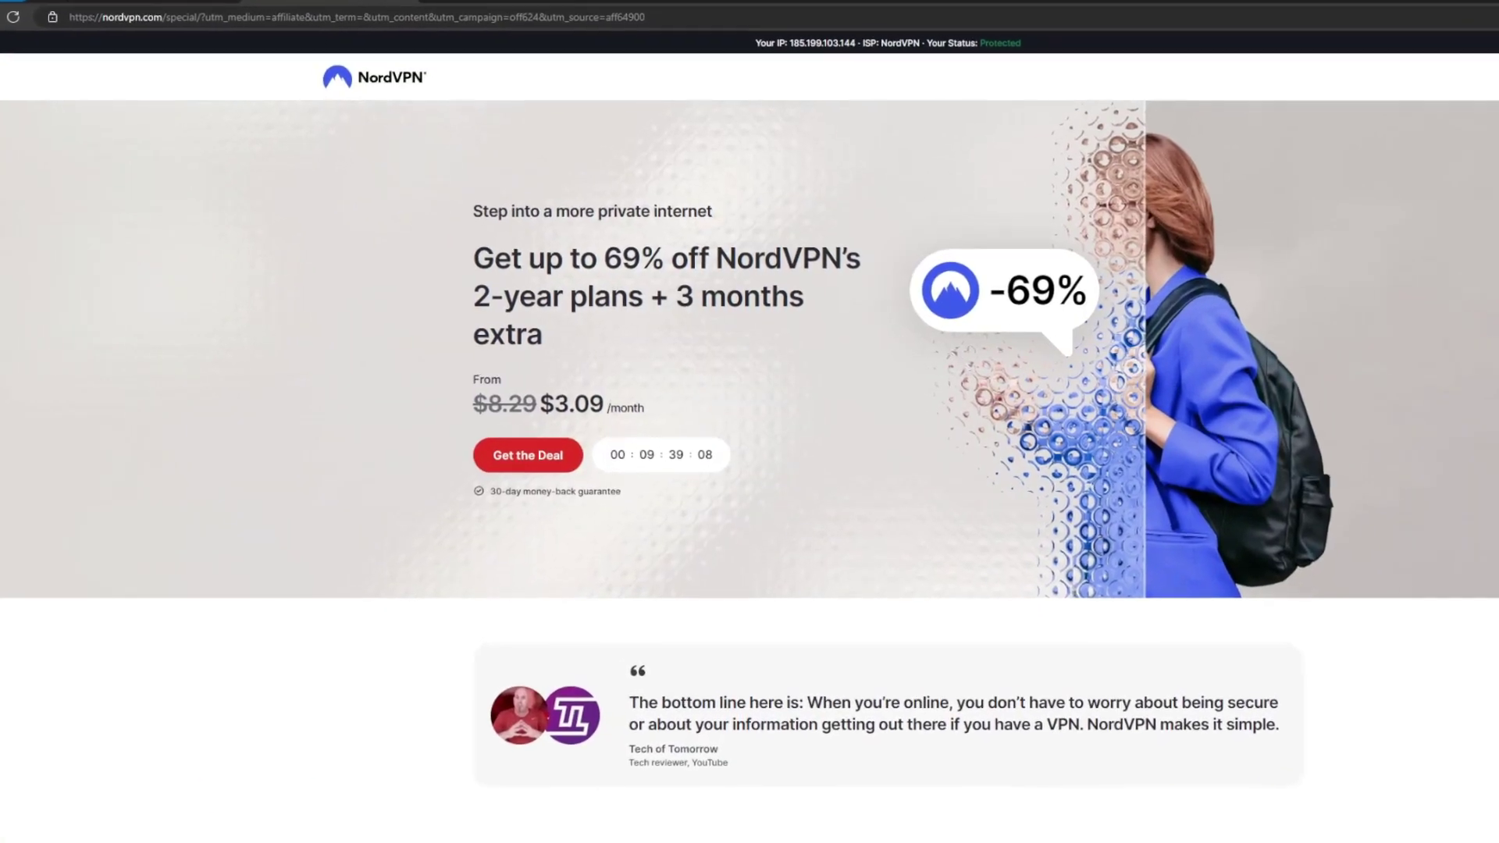